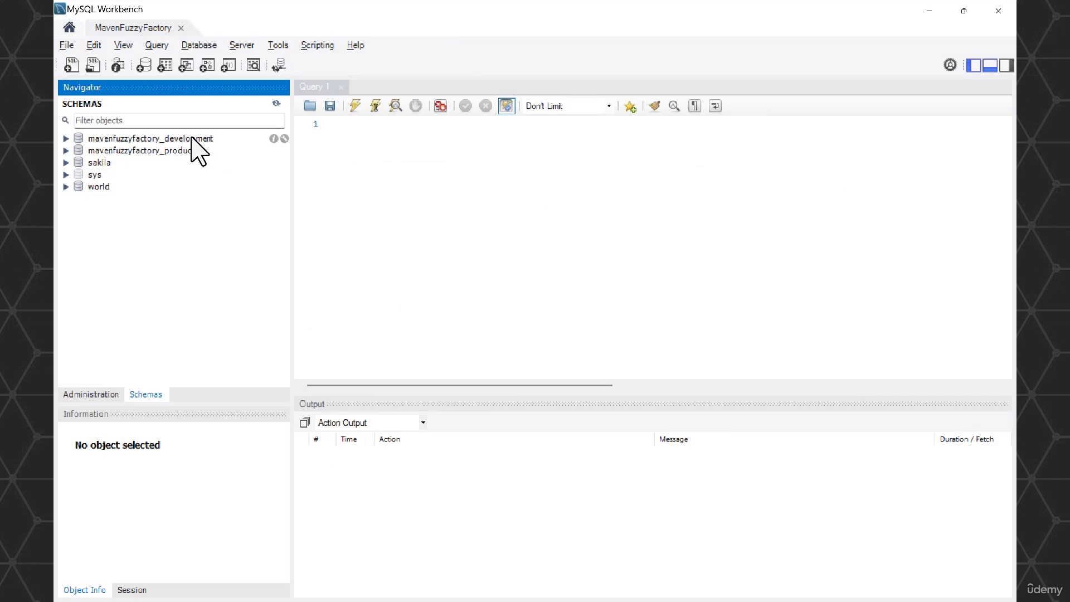
- Expand the mavenfuzzyfactory_development and mavenfuzzyfactory_production schemas to compare their tables
left_click(65, 139)
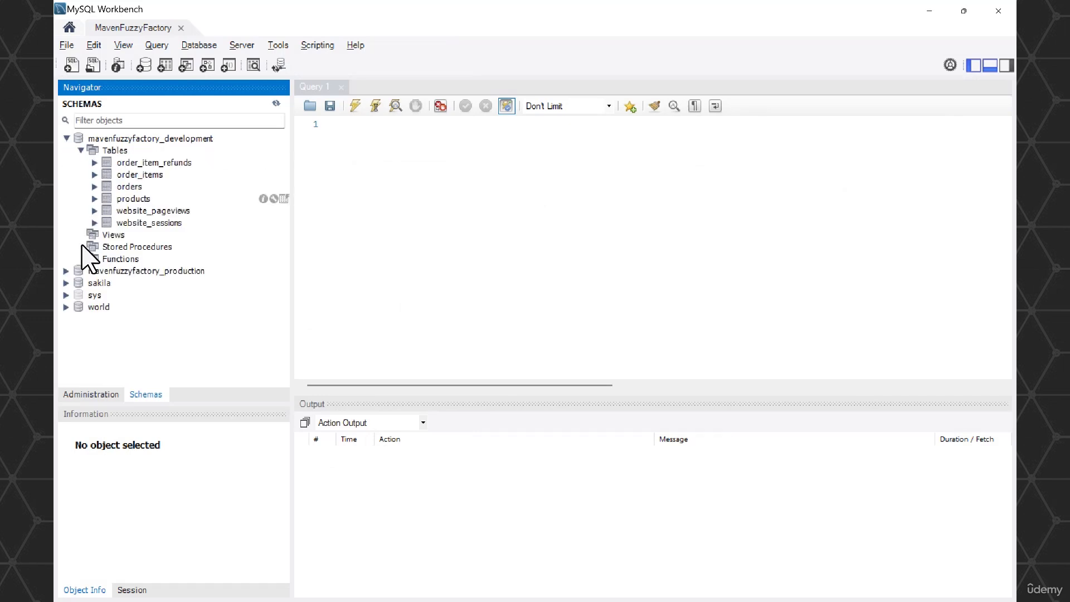
left_click(67, 271)
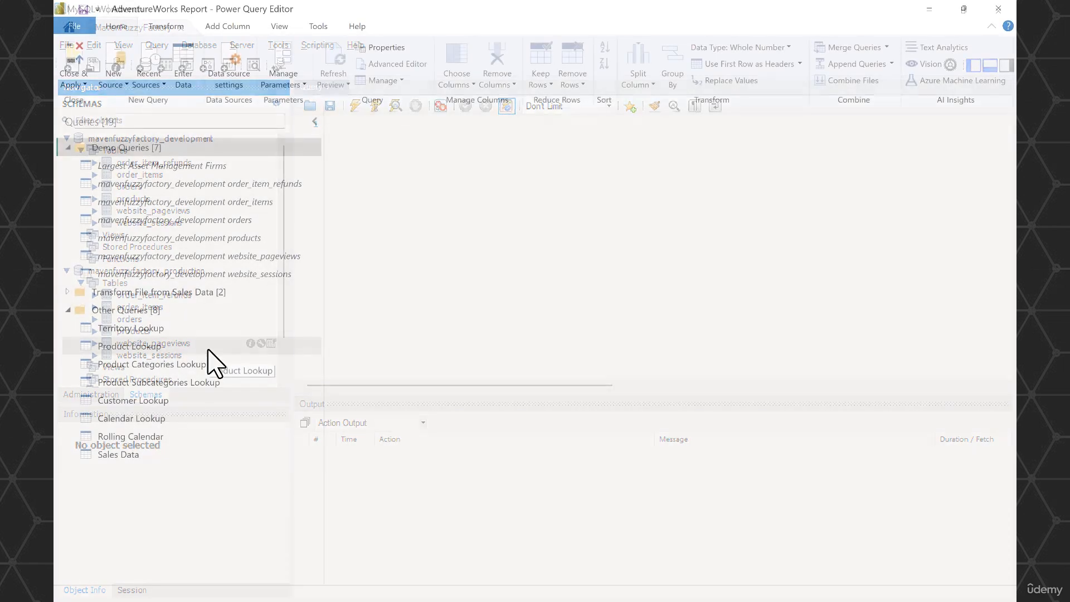
- Switch to Power Query Editor and inspect the Source step's full formula and connection settings for the mavenfuzzyfactory_development order_item_refunds query
left_click(230, 184)
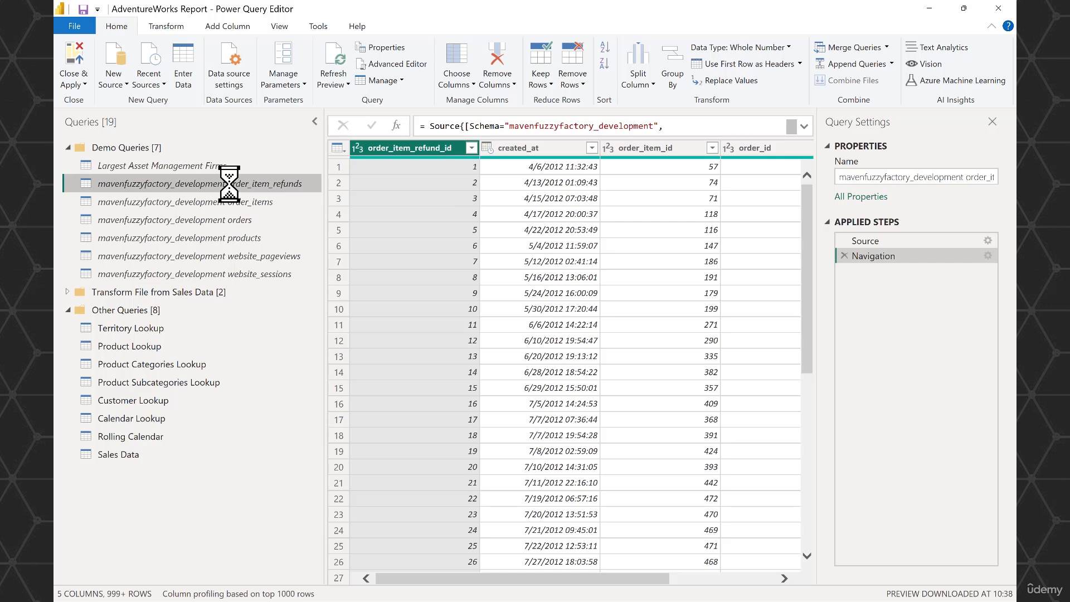
left_click(884, 242)
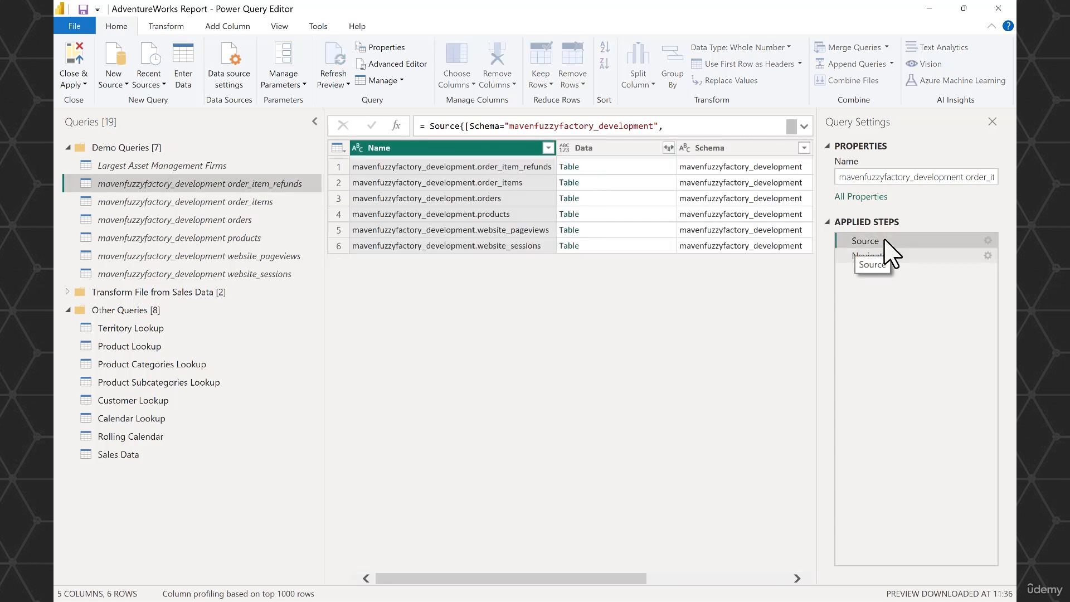
left_click(805, 127)
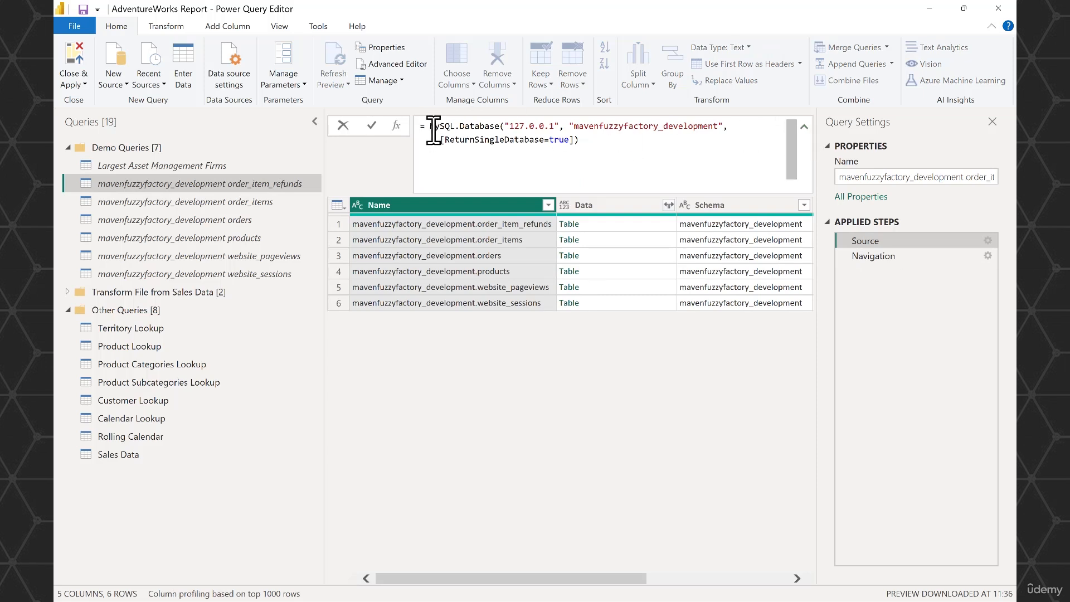
mouse_move(434, 131)
left_click(988, 240)
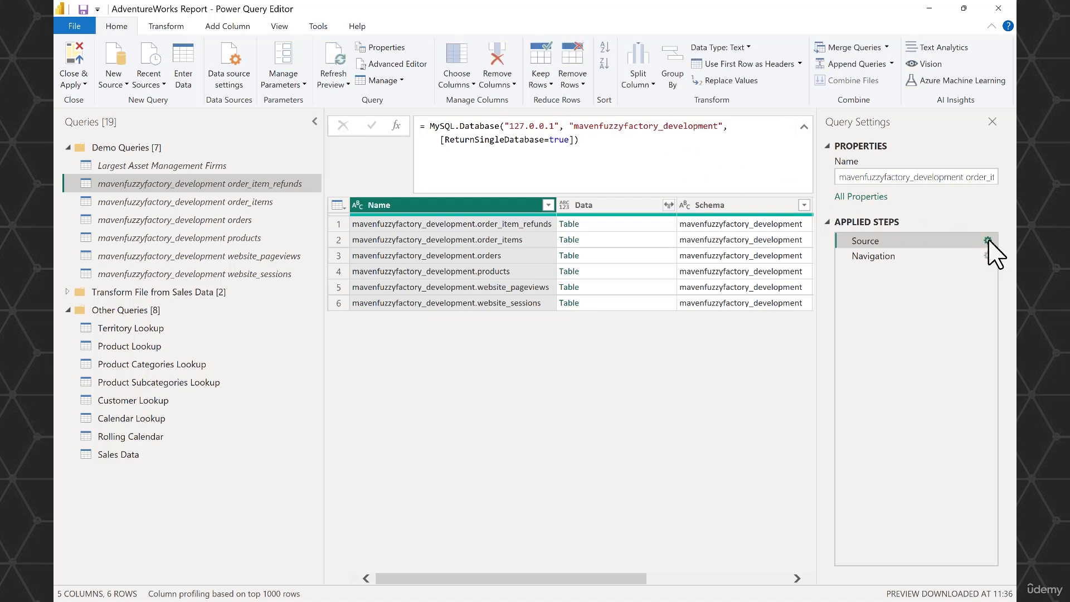
left_click(988, 241)
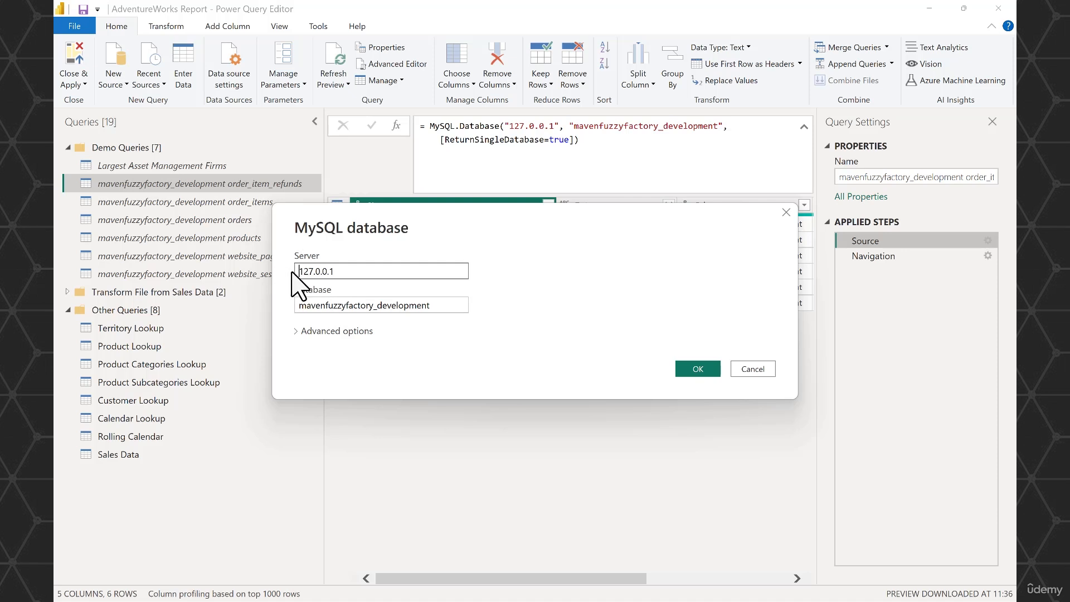
left_click(752, 371)
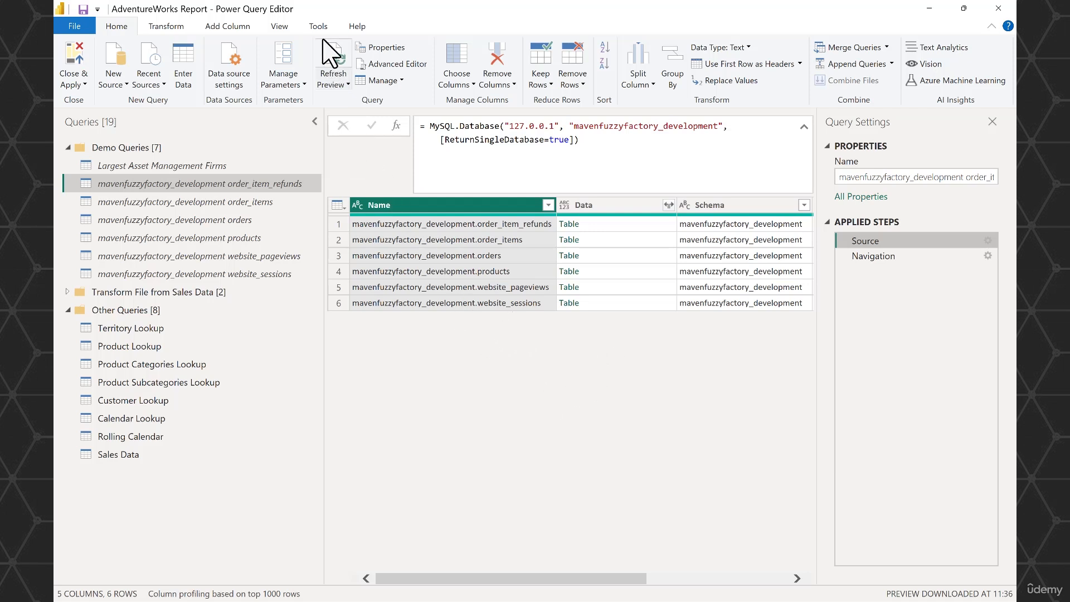
- Always allow parameters in data source dialogs, and check the value type options for the Source step's server
left_click(280, 28)
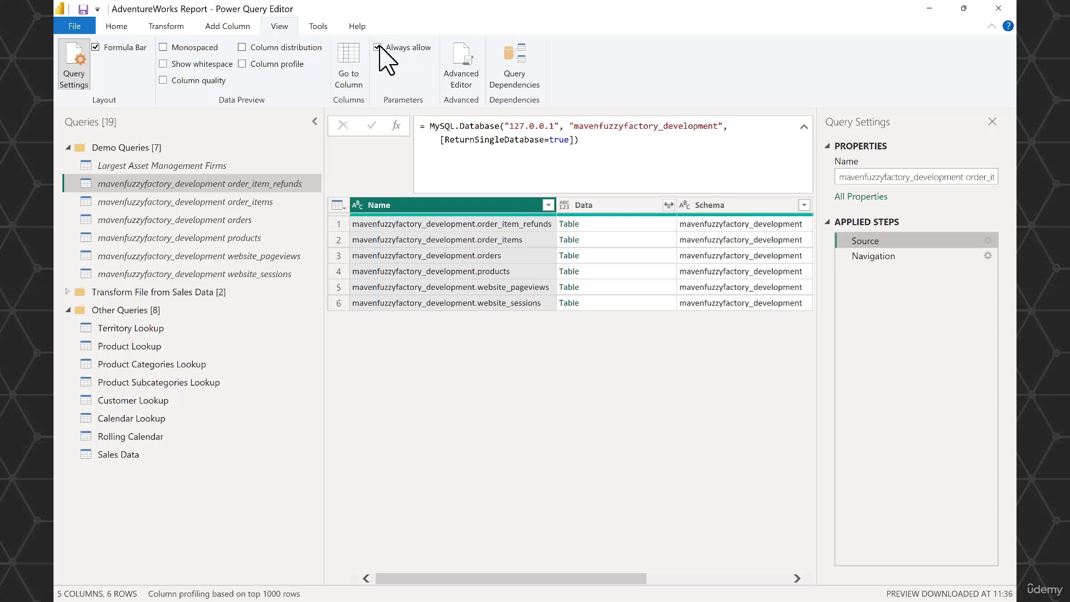
left_click(987, 241)
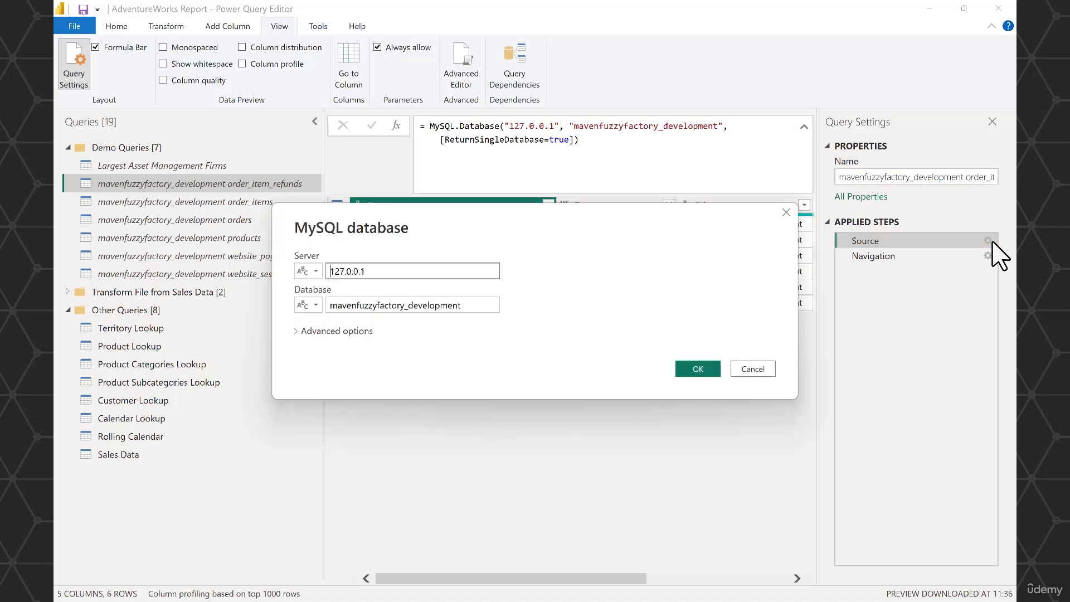
left_click(310, 271)
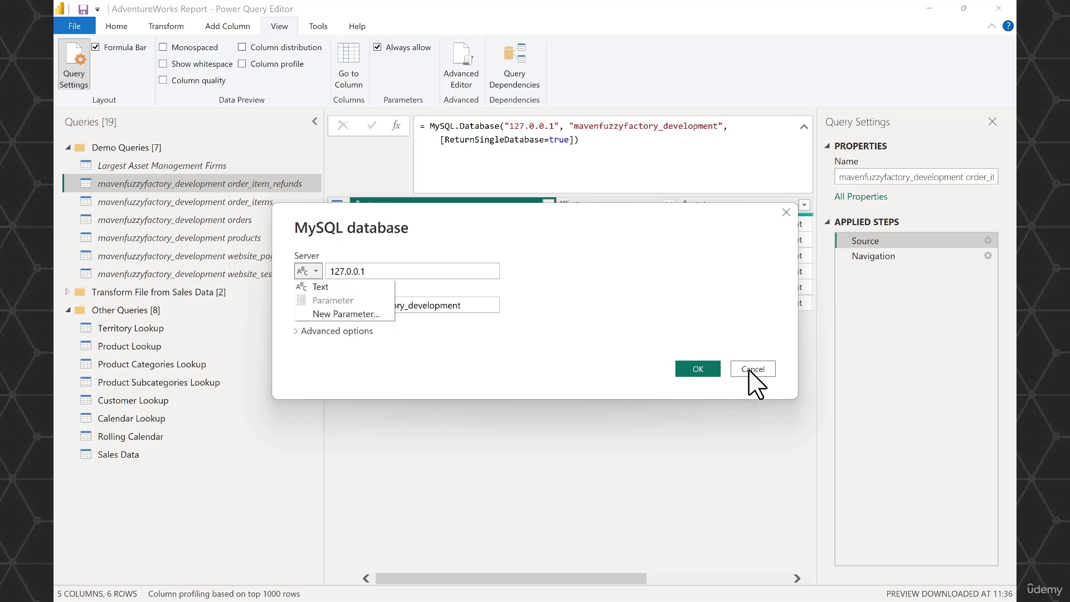
left_click(769, 369)
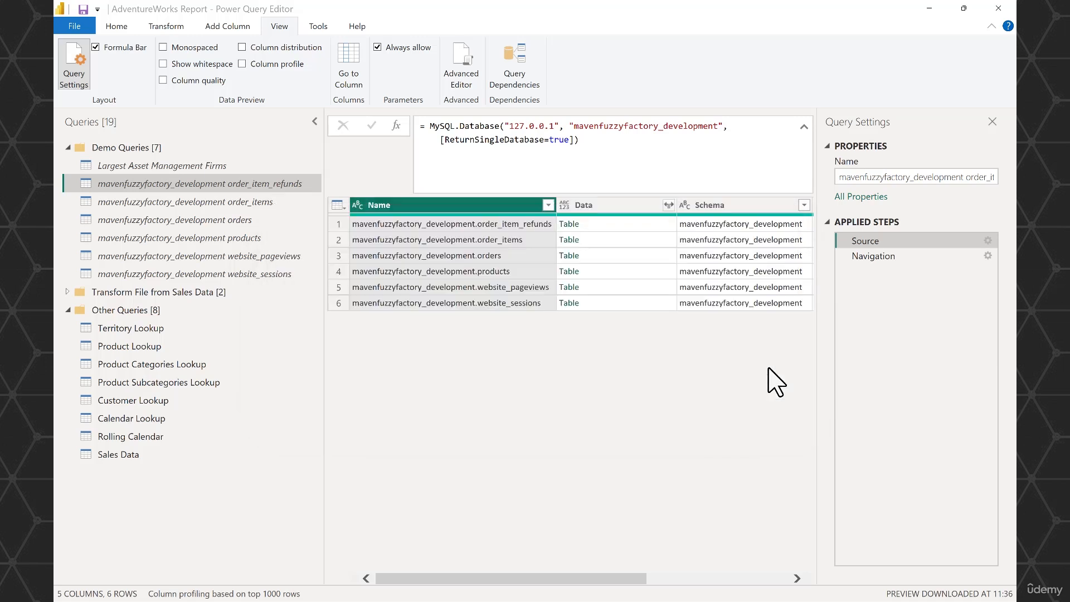
- Create a new query parameter named Server (Fuzzy Factory)
left_click(117, 28)
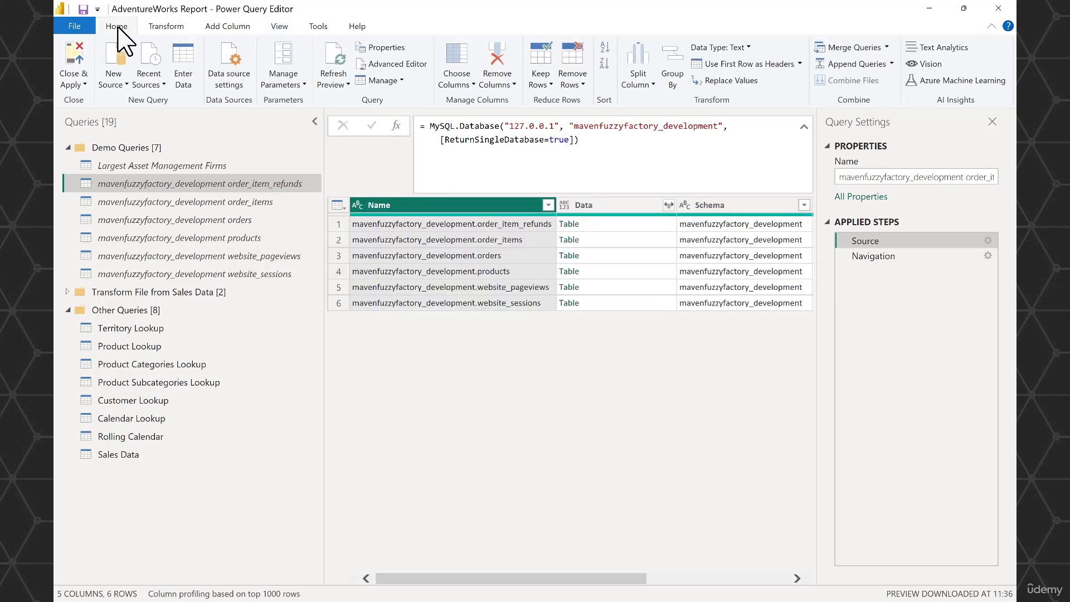
left_click(302, 86)
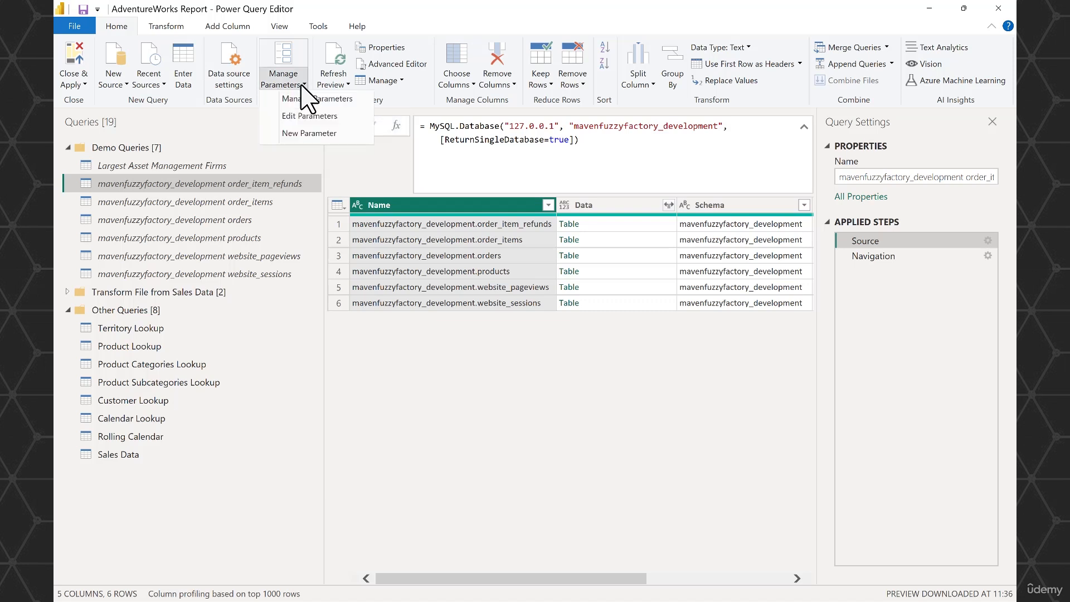
left_click(314, 135)
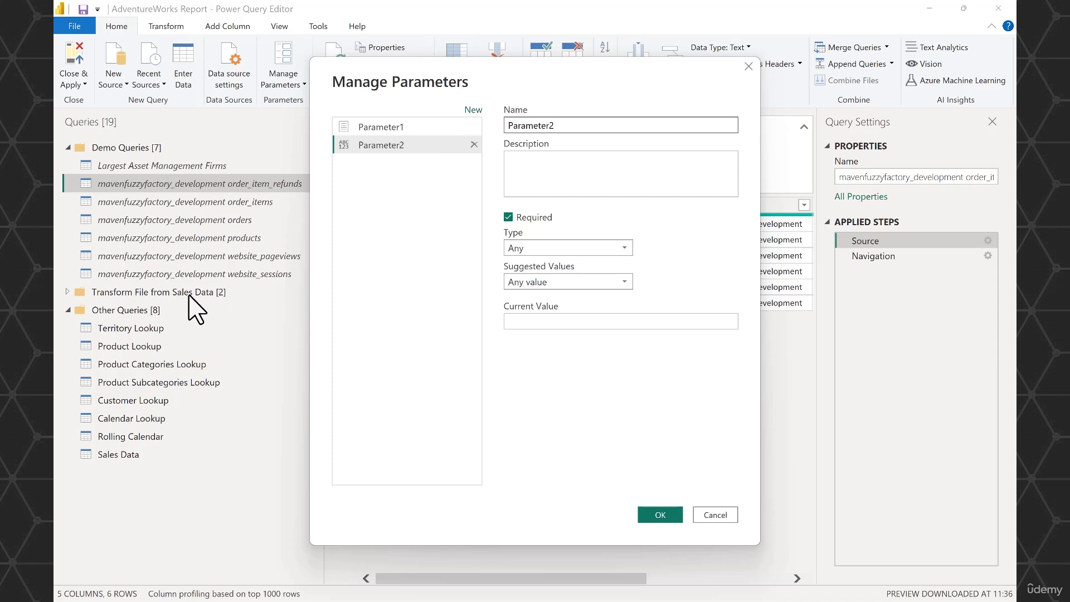
left_click(387, 127)
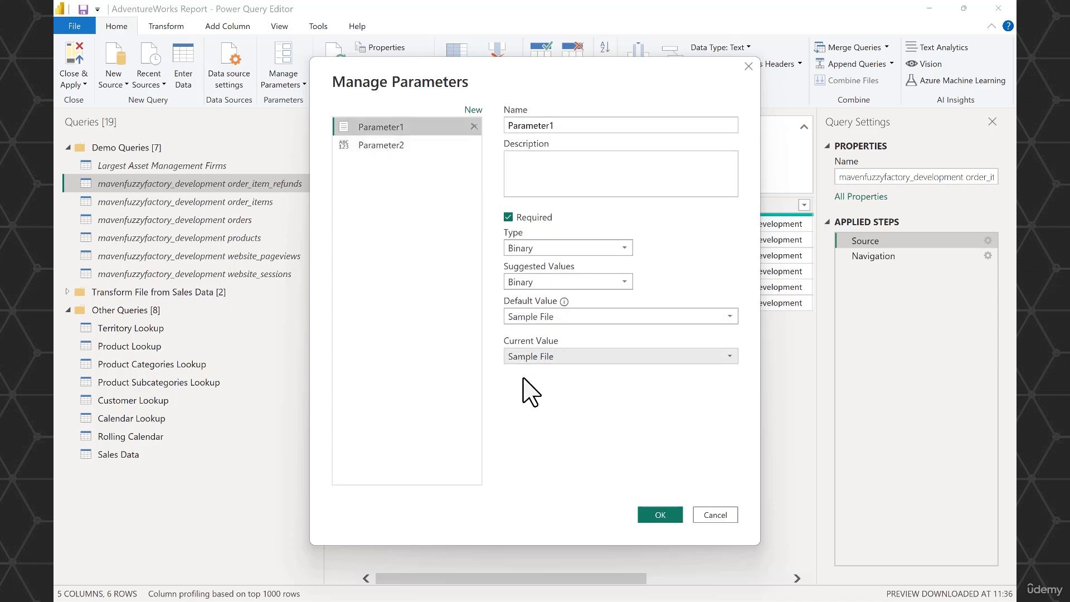
left_click(405, 144)
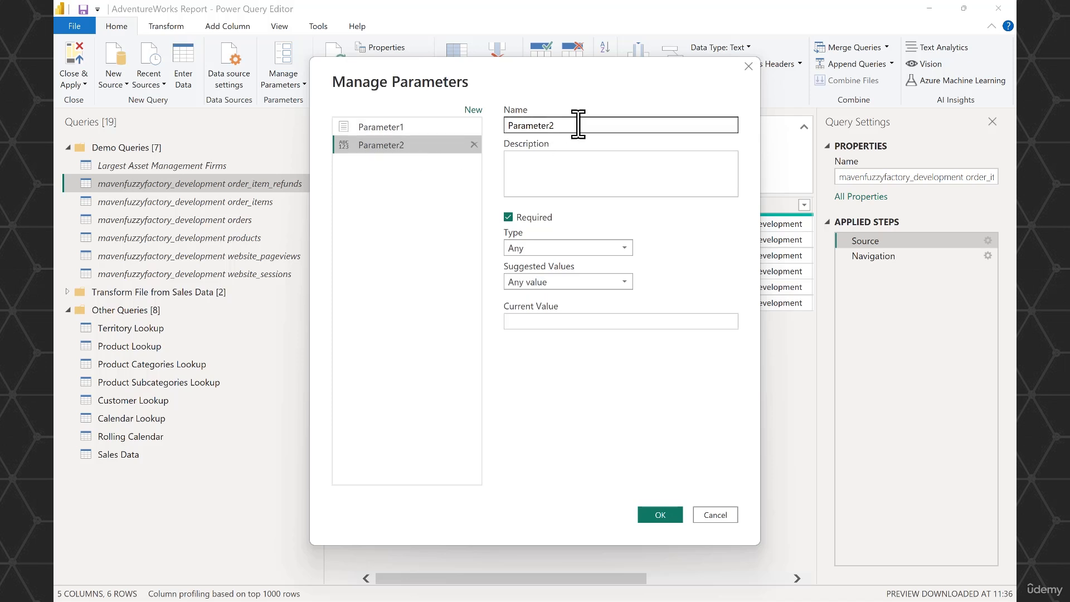
left_click_drag(561, 125, 507, 126)
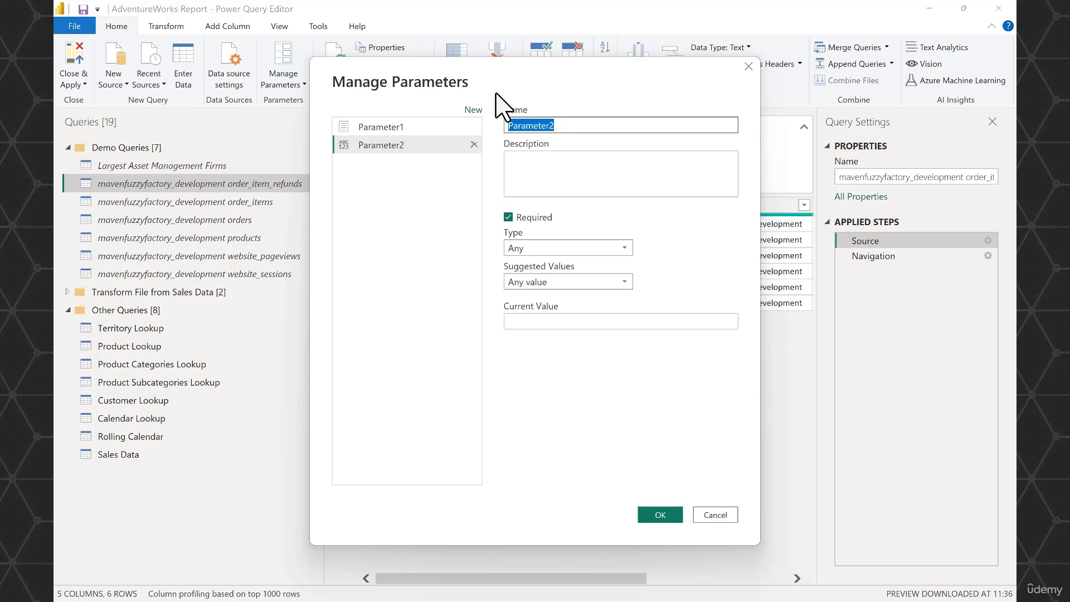
type("Server (Fuzzy Factory")
- Define the Server (Fuzzy Factory) parameter as Text accepting any value, with 127.0.0.1 as its current value
left_click(607, 248)
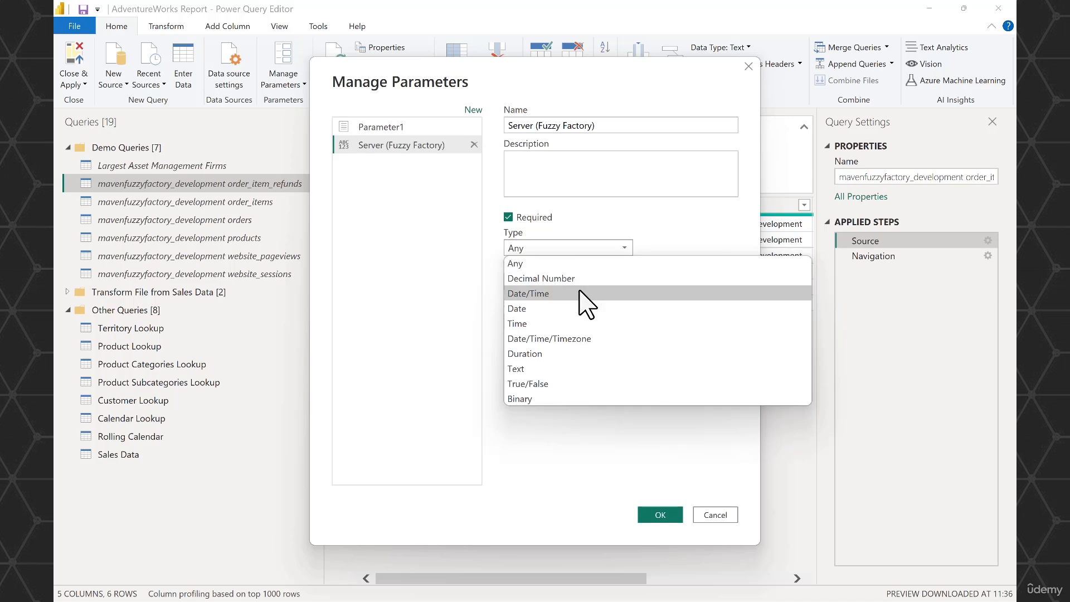
left_click(549, 369)
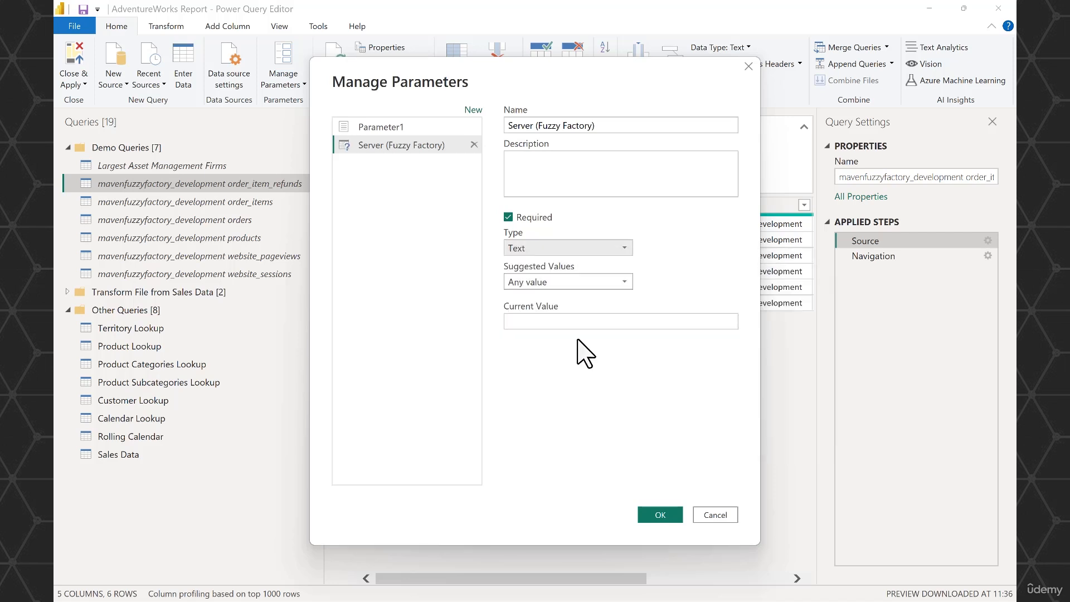
left_click(585, 283)
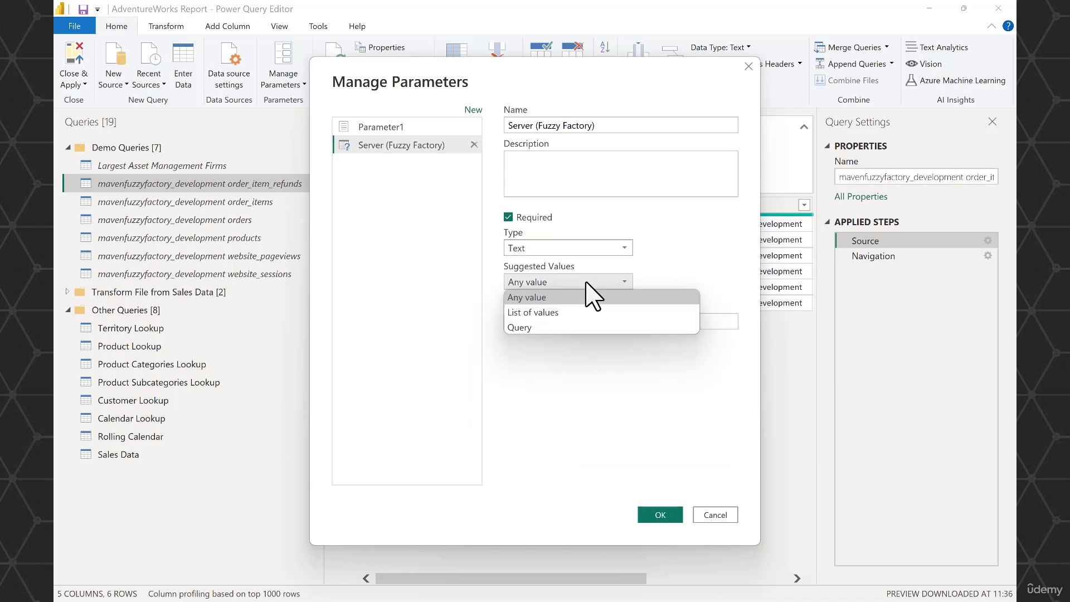
left_click(553, 373)
left_click(556, 321)
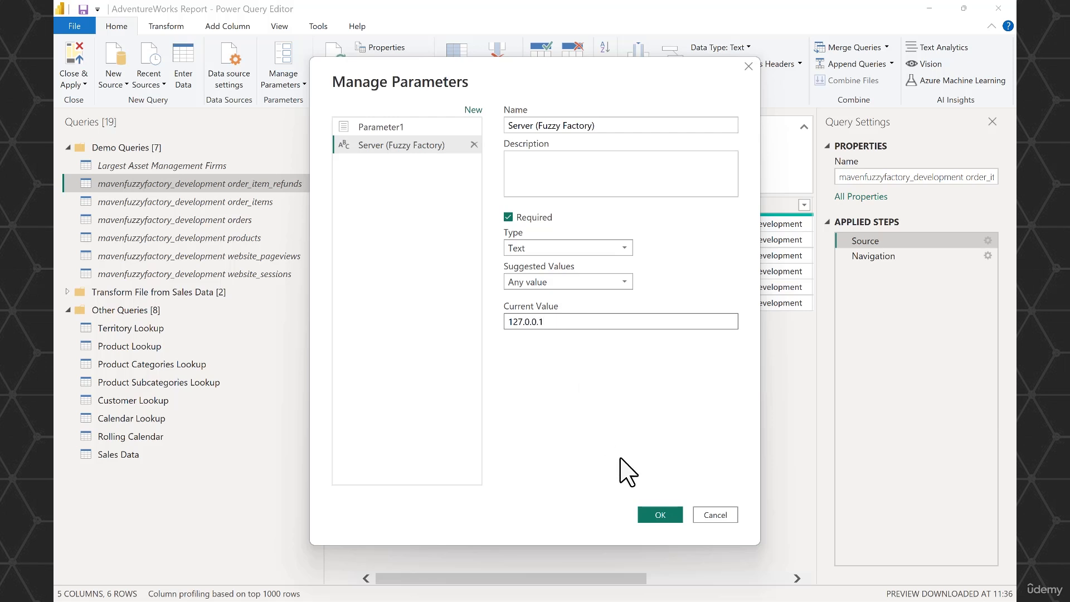
left_click(650, 513)
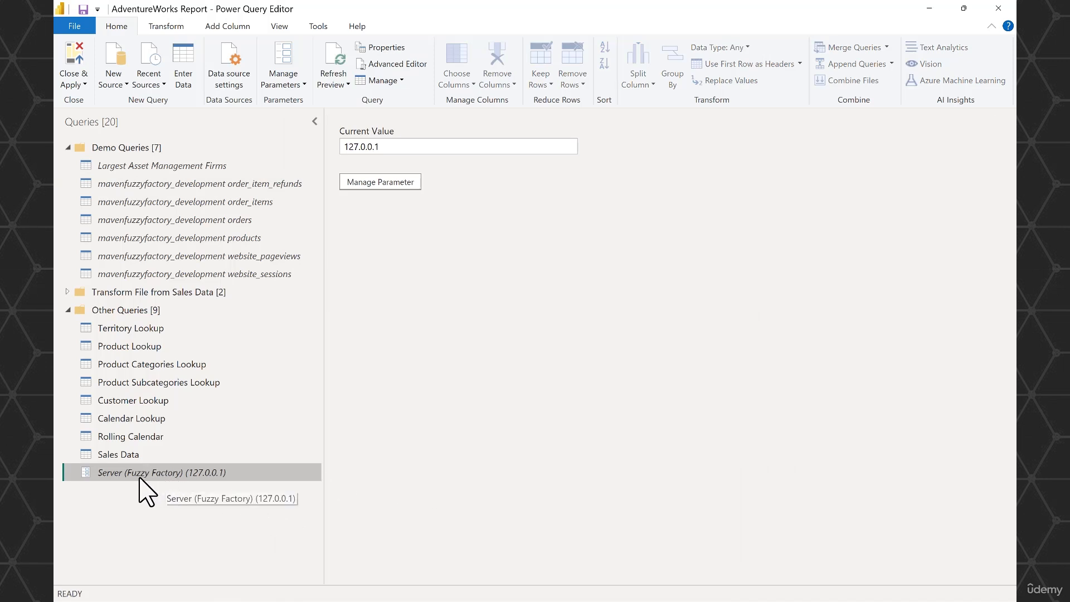
- Move the Server (Fuzzy Factory) parameter into the Demo Queries group and review its settings
left_click_drag(132, 474, 125, 149)
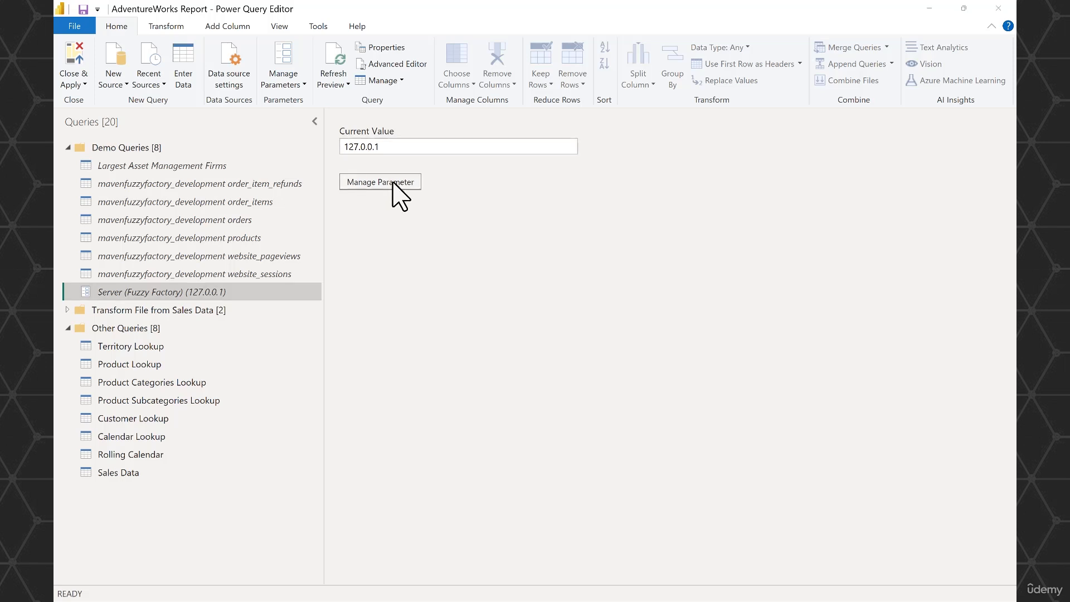
left_click(396, 186)
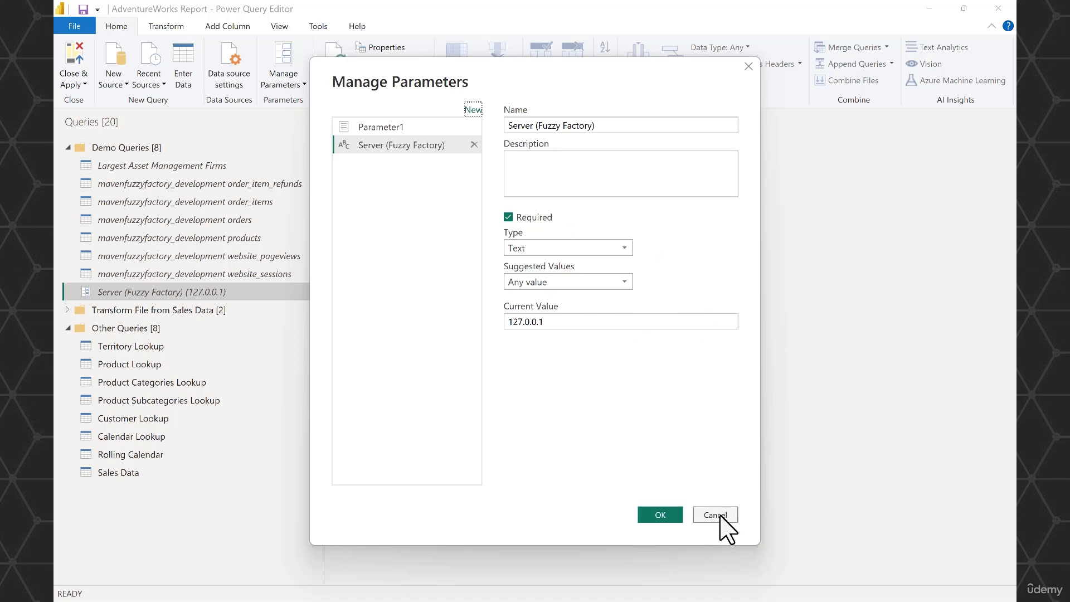
left_click(684, 513)
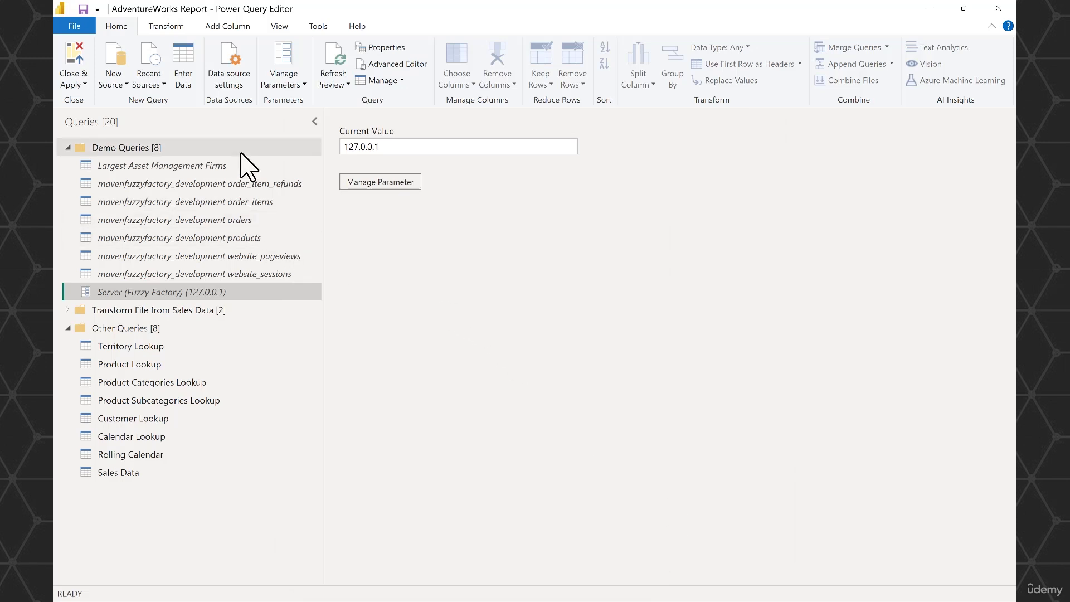
- In the data source settings, set the mavenfuzzyfactory_development source's server to the Server (Fuzzy Factory) parameter
left_click(233, 88)
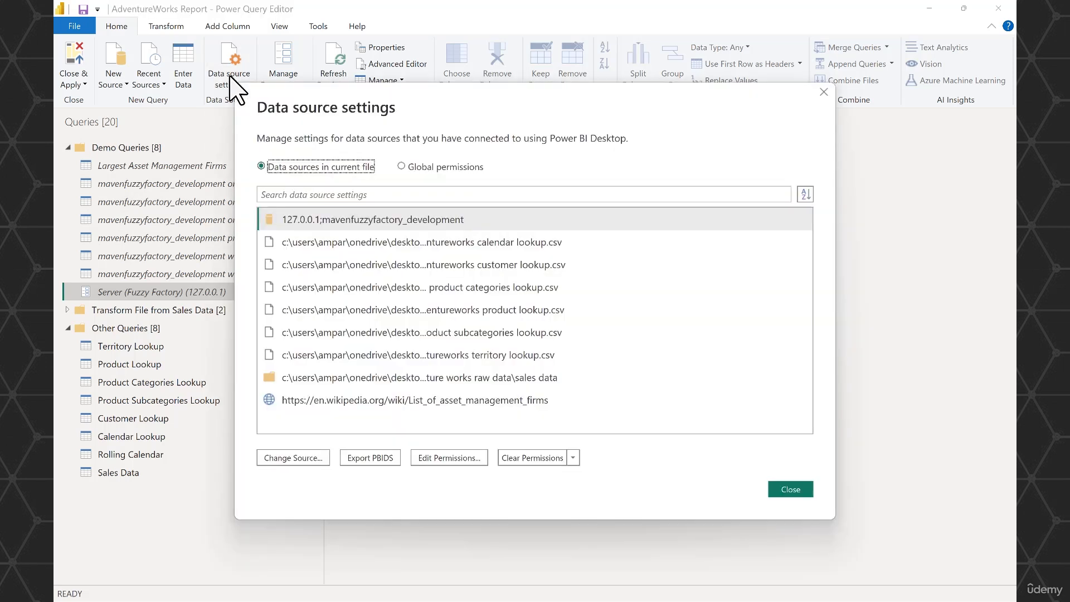
left_click(397, 220)
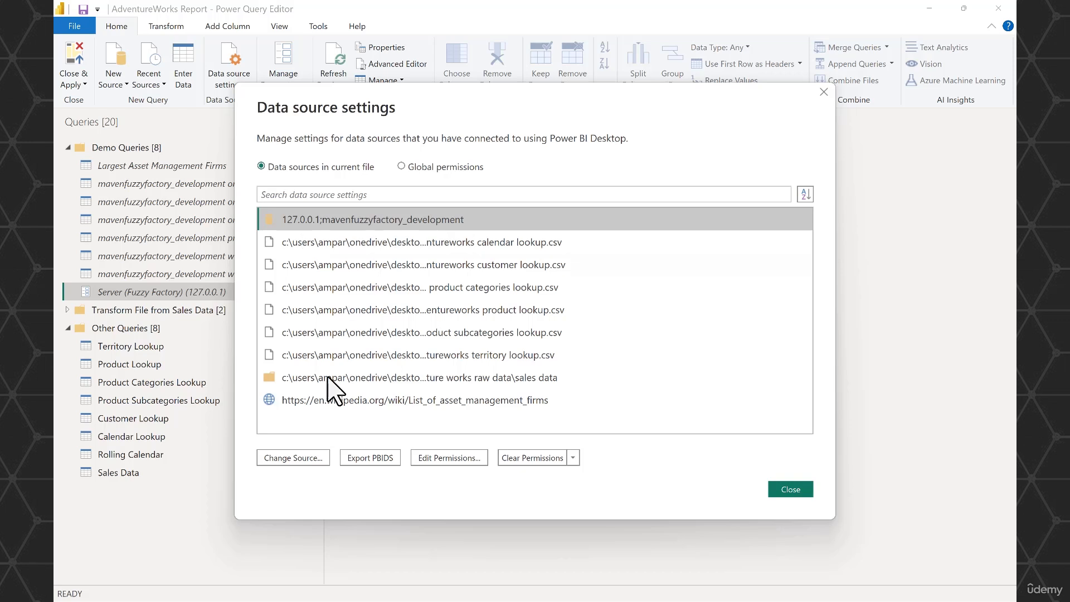
left_click(305, 455)
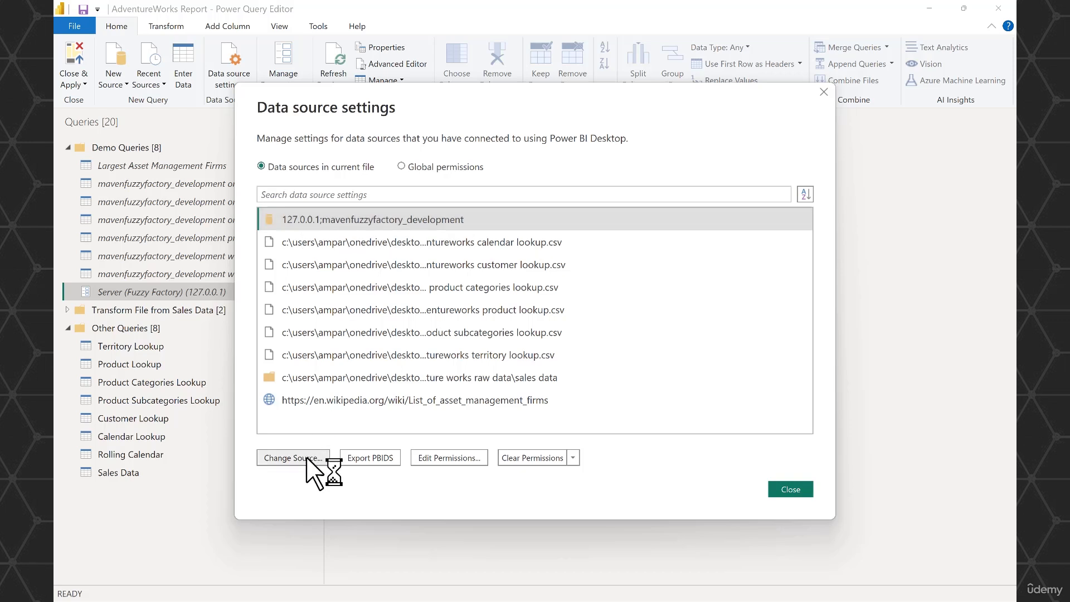
left_click(312, 271)
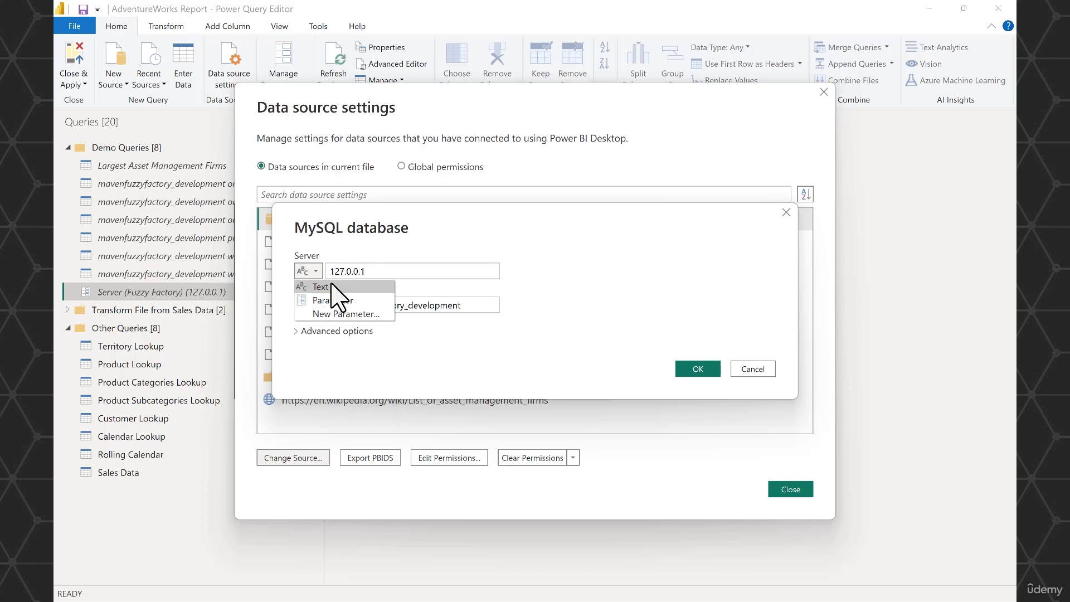
left_click(337, 301)
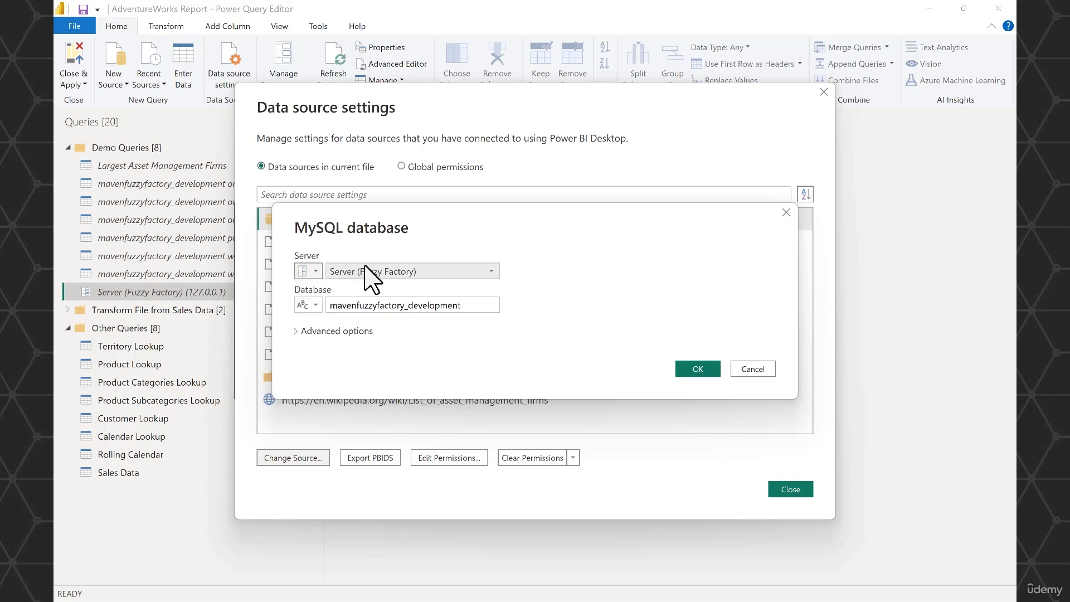
left_click(491, 271)
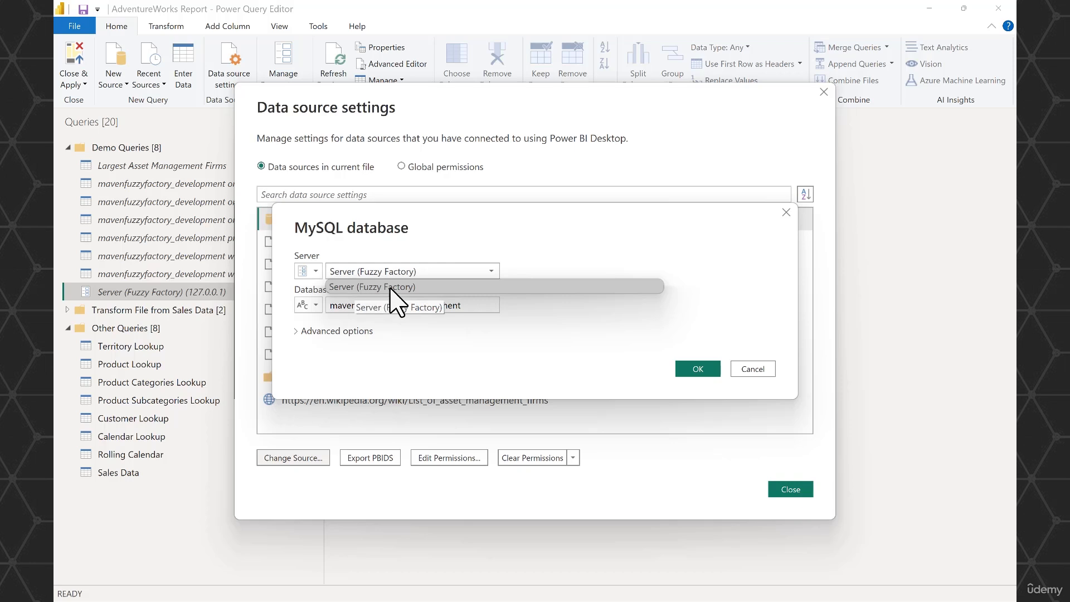
left_click(536, 251)
- Create a new parameter for the MySQL source's database, named Database (Fuzzy Factory), with the Text type
left_click(313, 305)
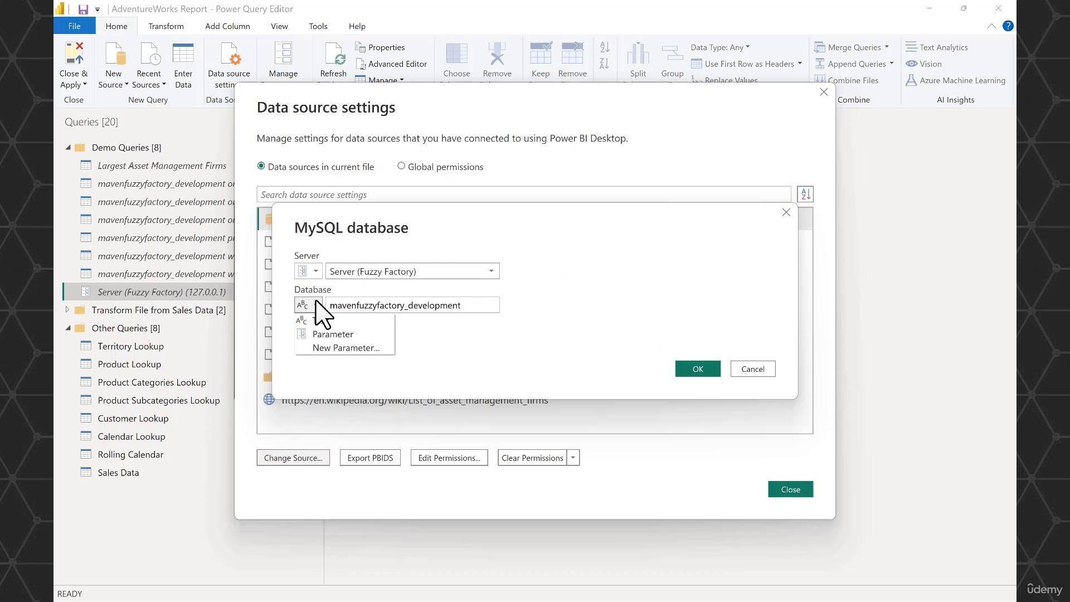
left_click(333, 334)
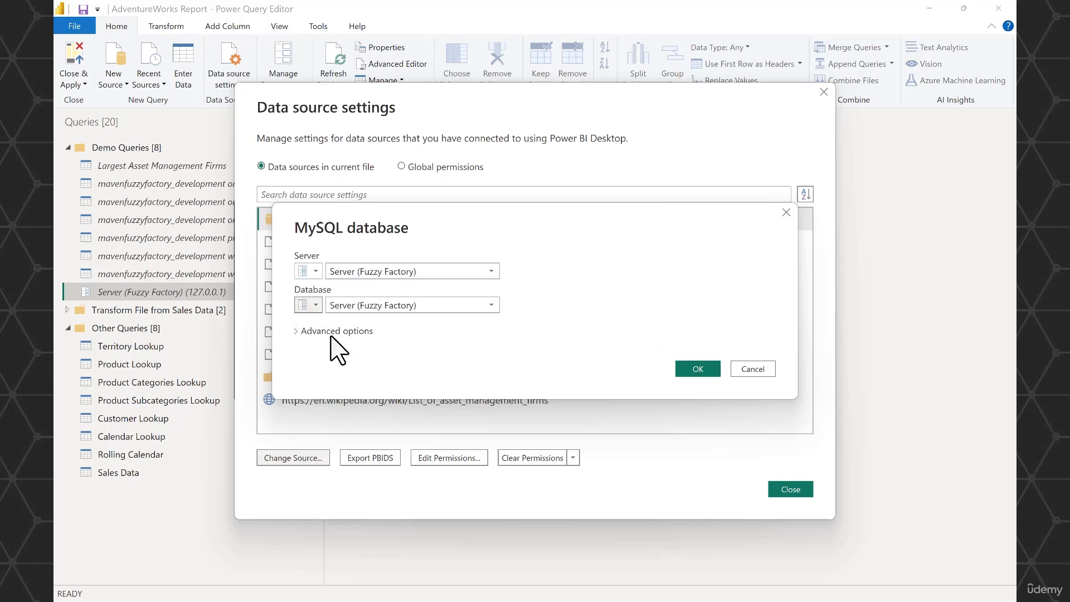
left_click(486, 305)
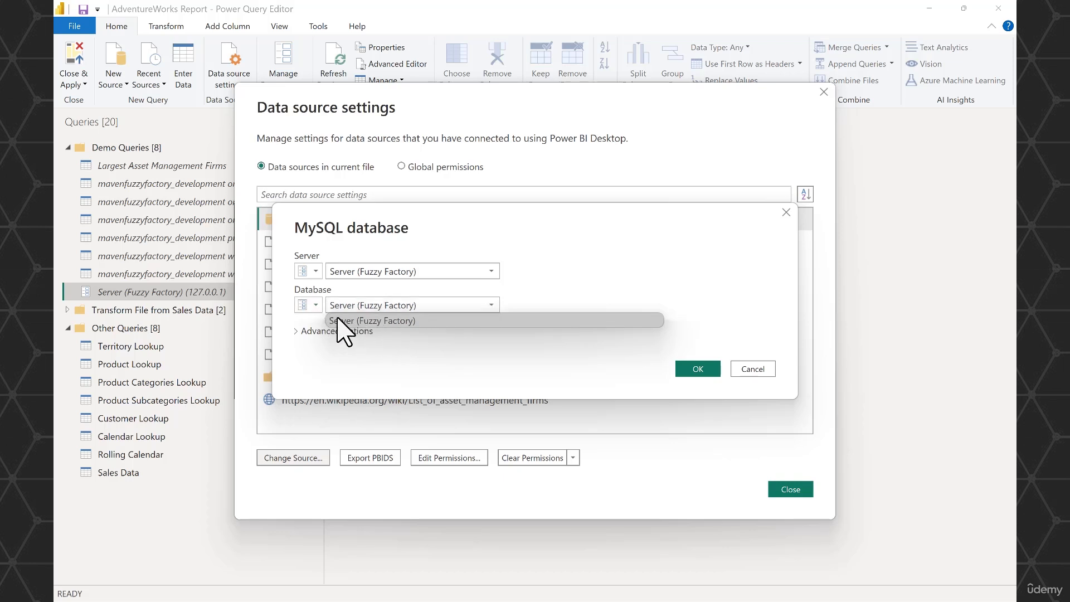
left_click(313, 306)
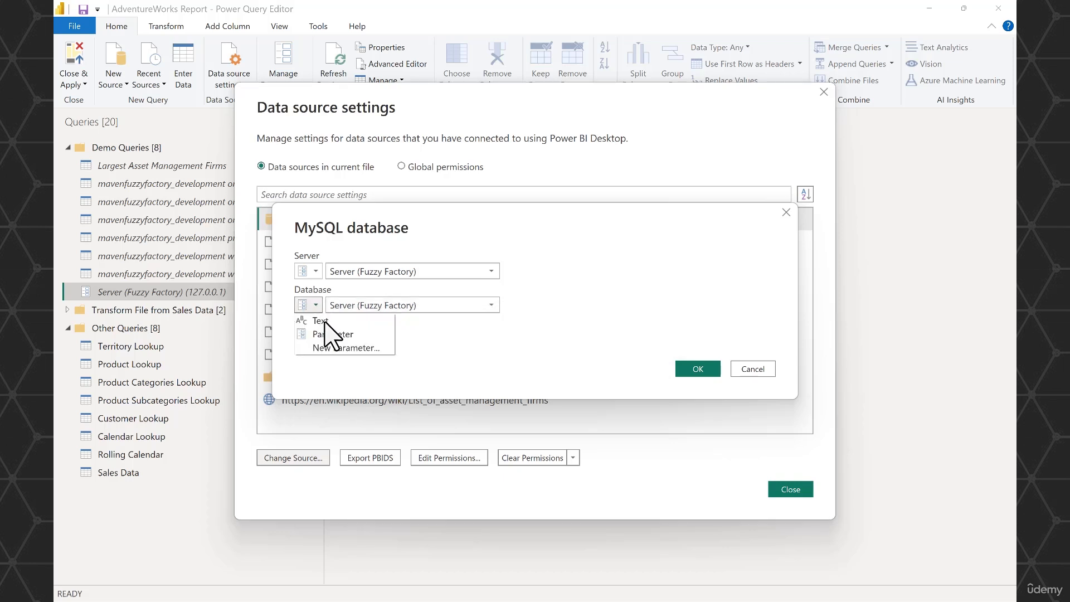
left_click(337, 347)
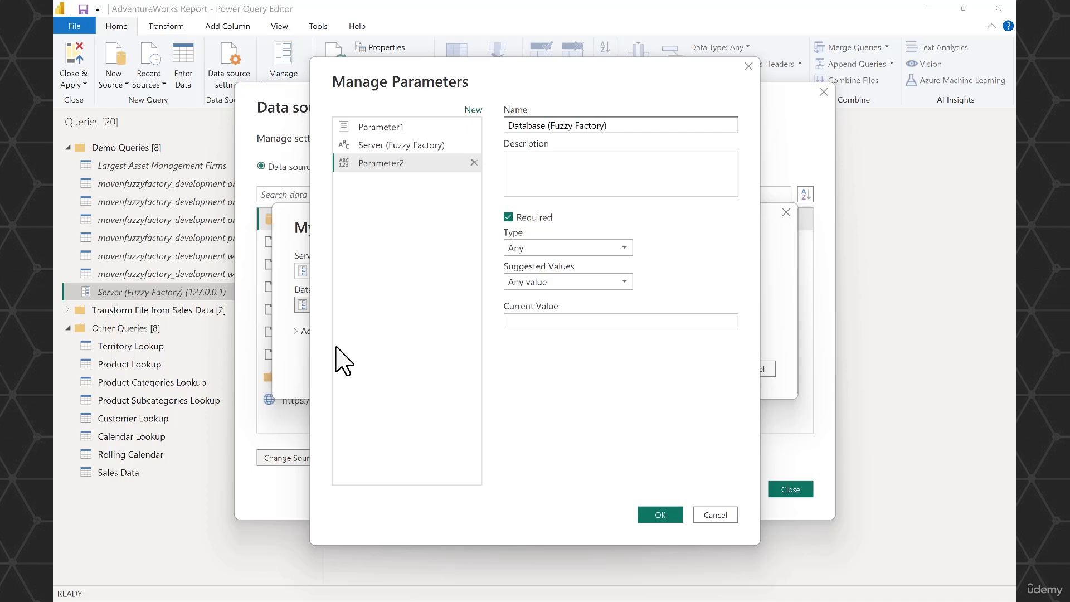
left_click(623, 249)
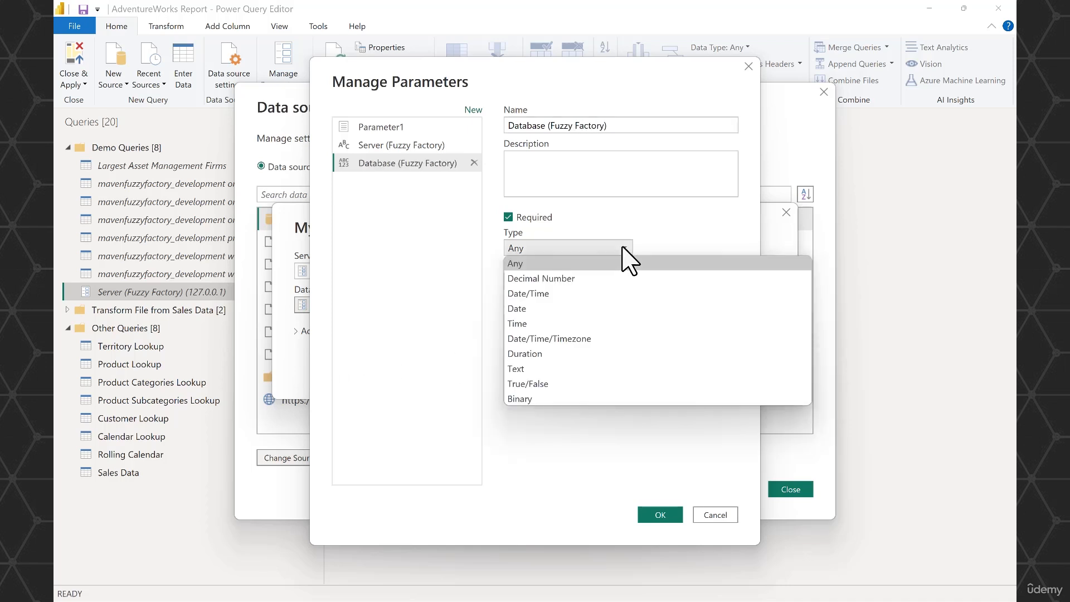
left_click(536, 369)
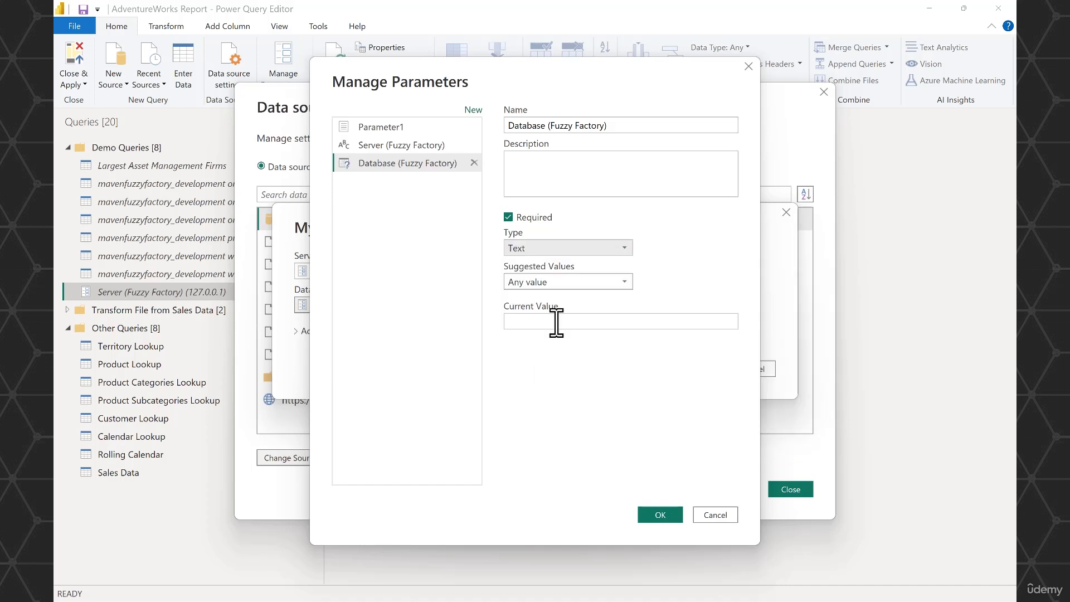
- Give the Database (Fuzzy Factory) parameter a list of suggested values containing mavenfuzzyfactory_development and mavenfuzzyfactory_production
left_click(623, 281)
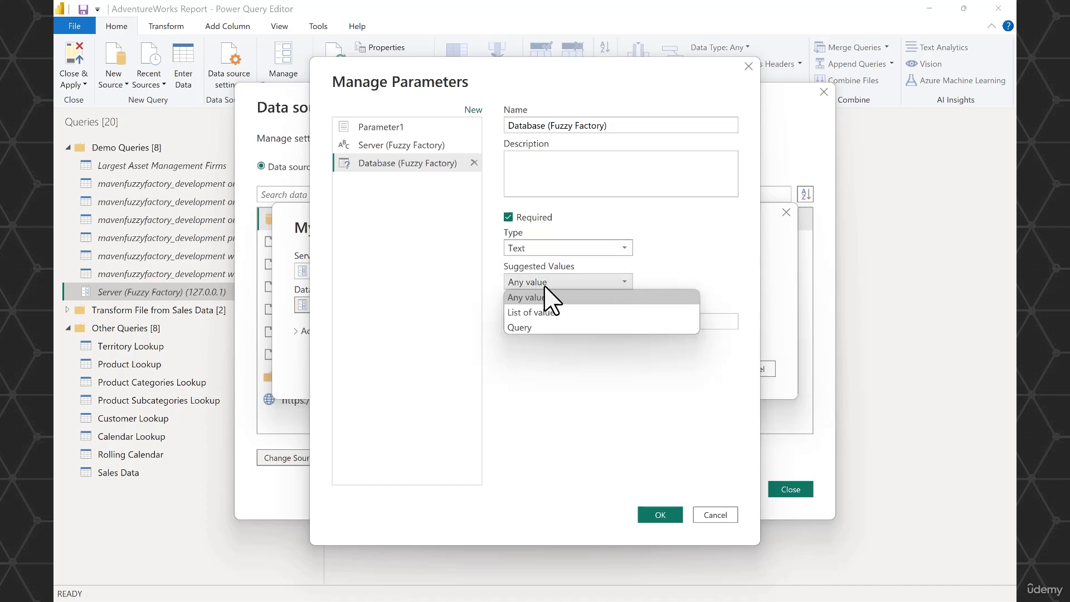
left_click(568, 313)
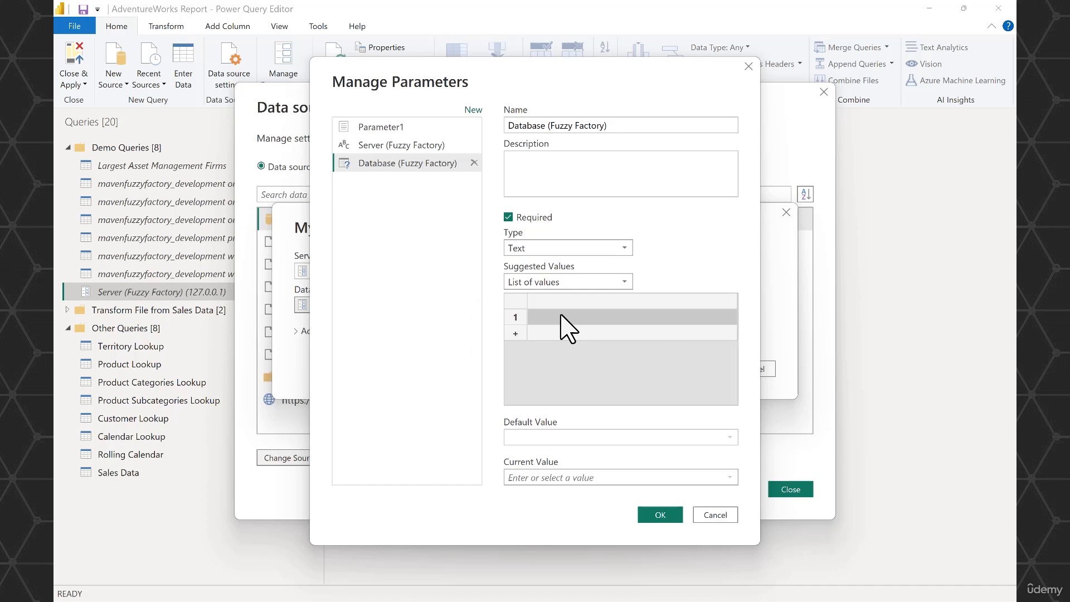
left_click(561, 317)
type("mavenfuzzyfactory_development")
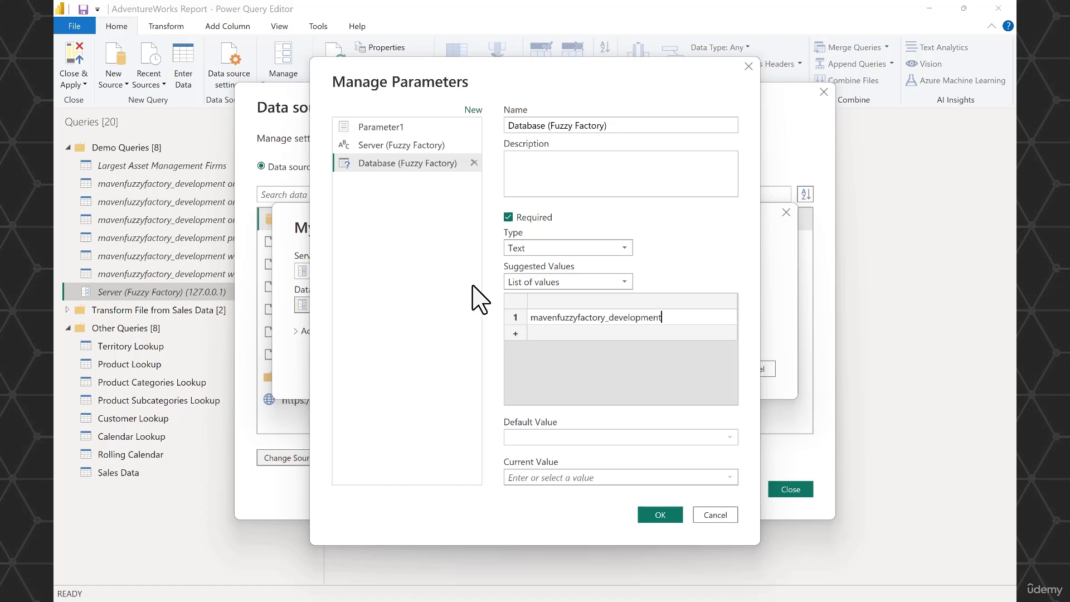
left_click(564, 333)
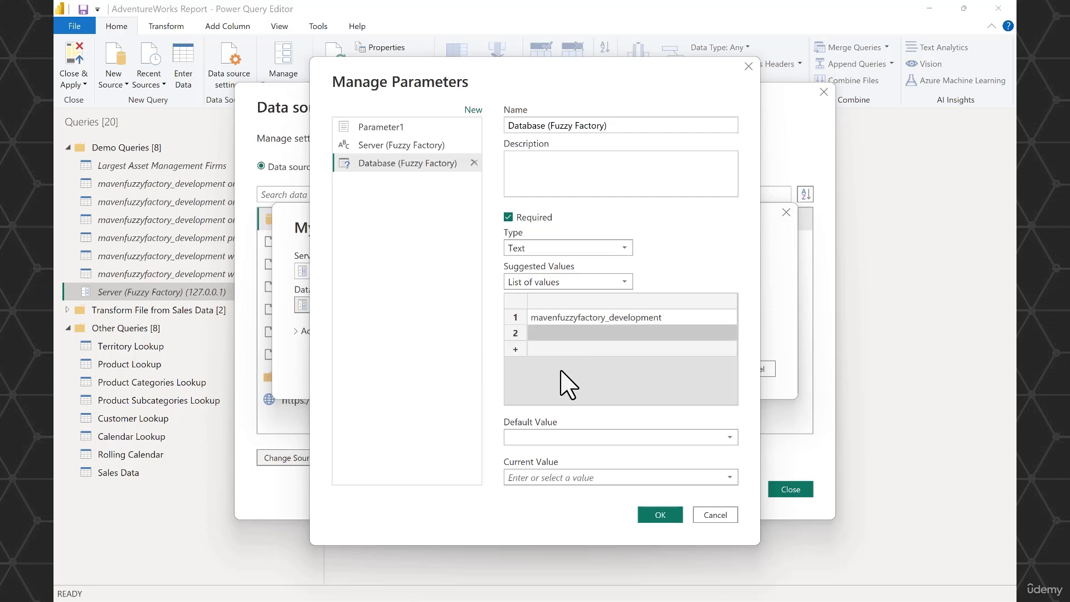
type("mavenfuzzyfactory_production")
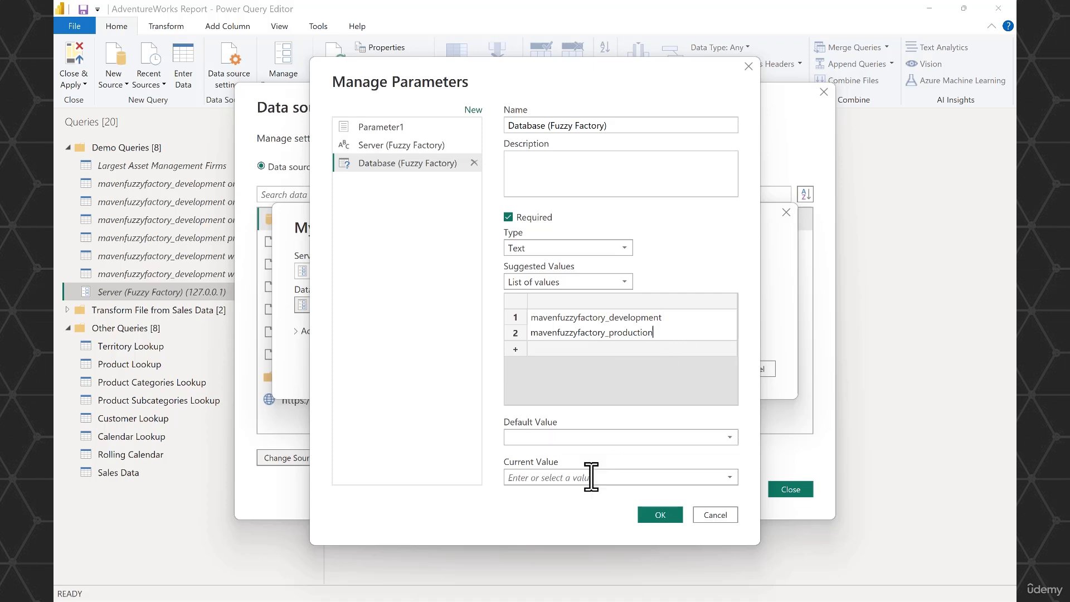
- Set both the default and current values of the Database (Fuzzy Factory) parameter to mavenfuzzyfactory_development and save the parameter
left_click(709, 437)
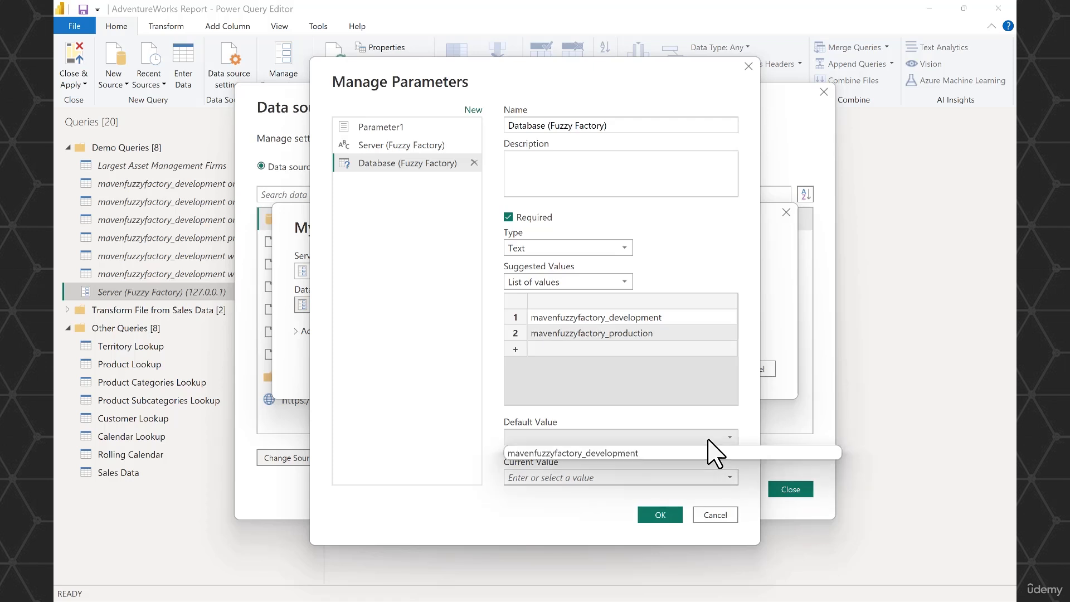
left_click(614, 453)
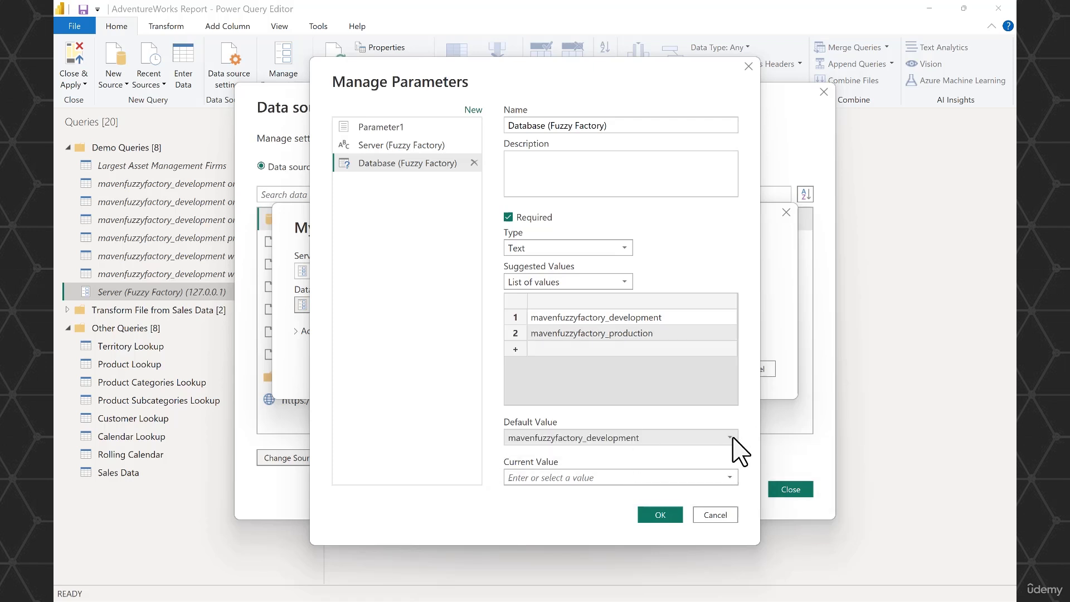
left_click(730, 477)
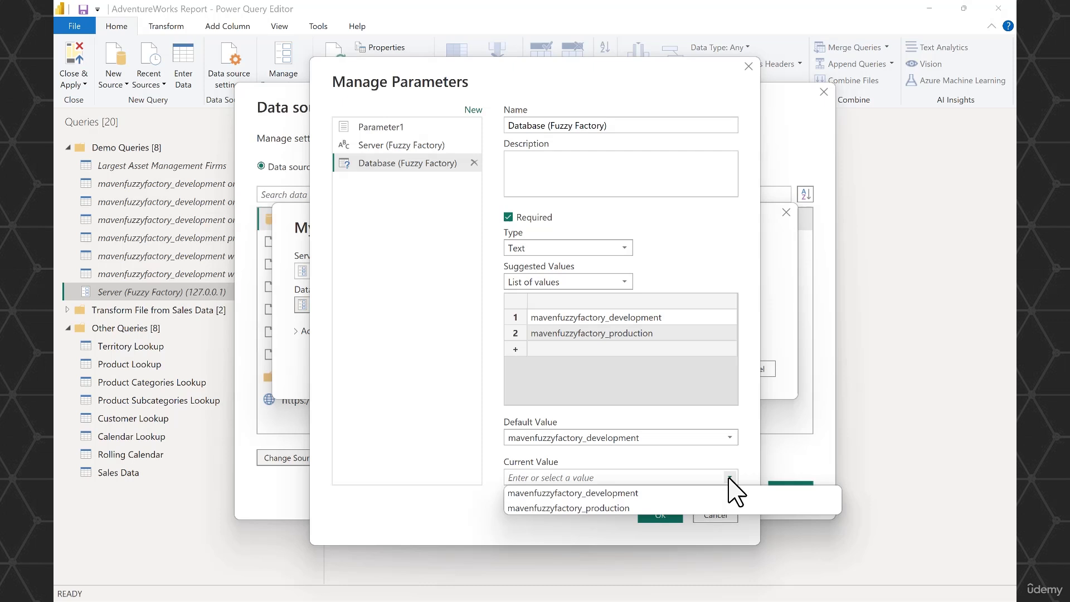
left_click(663, 495)
left_click(661, 515)
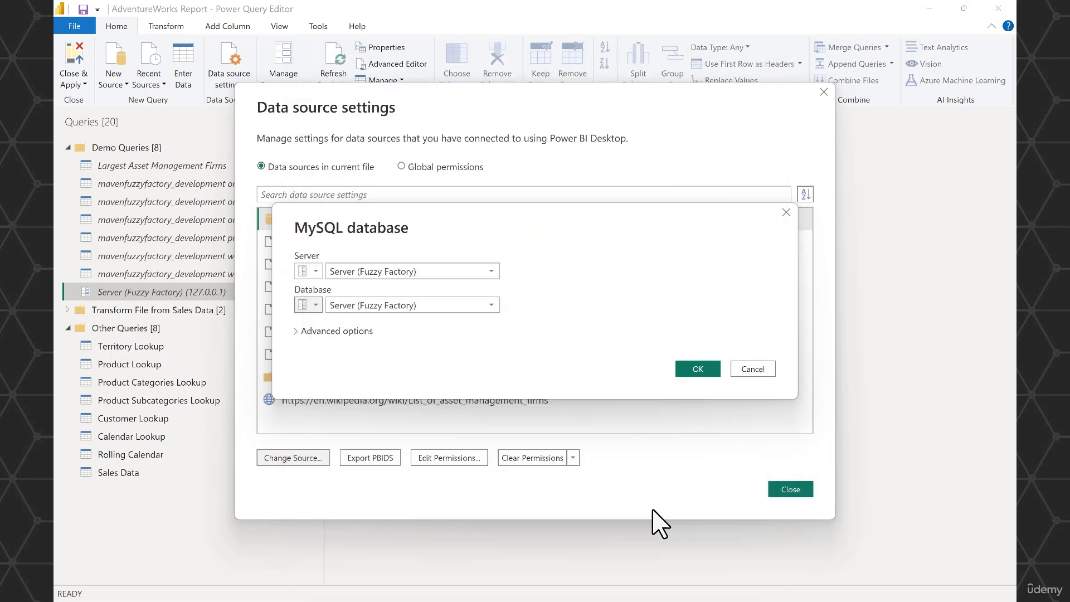
- Assign the Database (Fuzzy Factory) parameter as the MySQL source's database, then move that parameter into the Demo Queries group
left_click(491, 307)
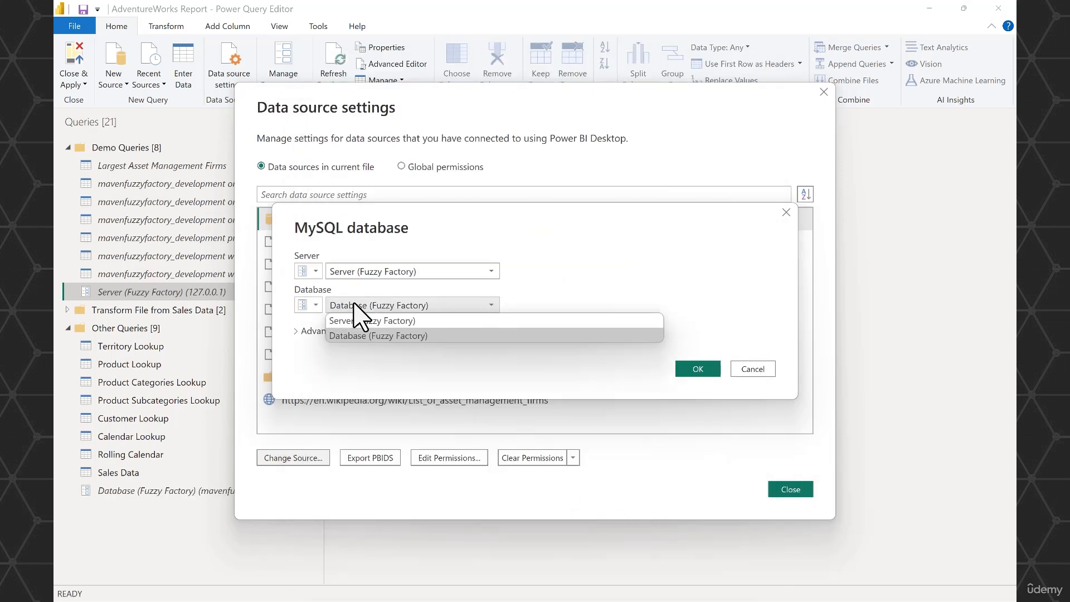
left_click(425, 336)
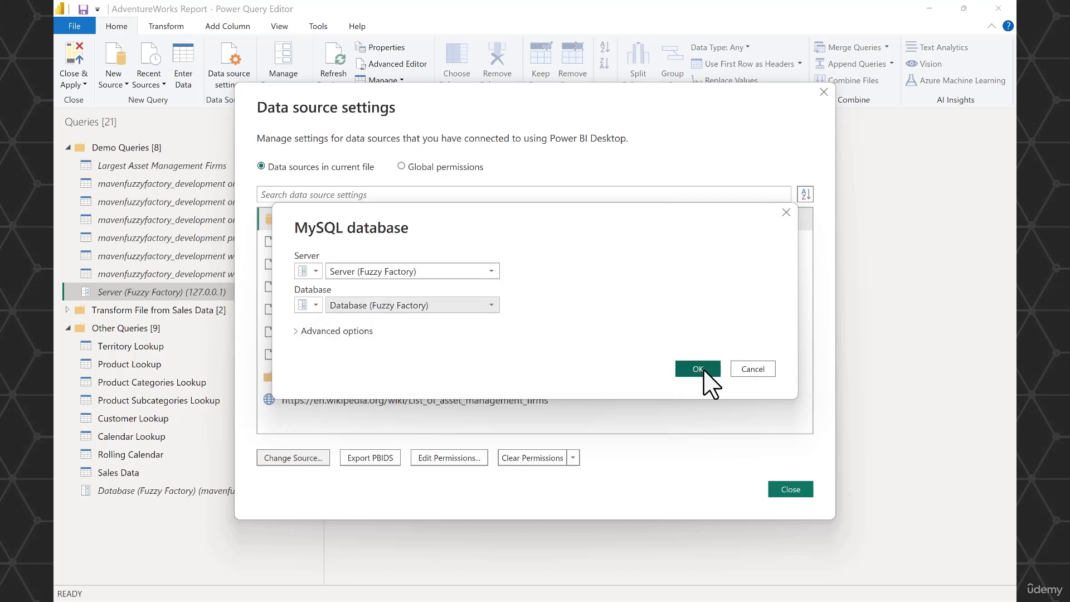
left_click(703, 372)
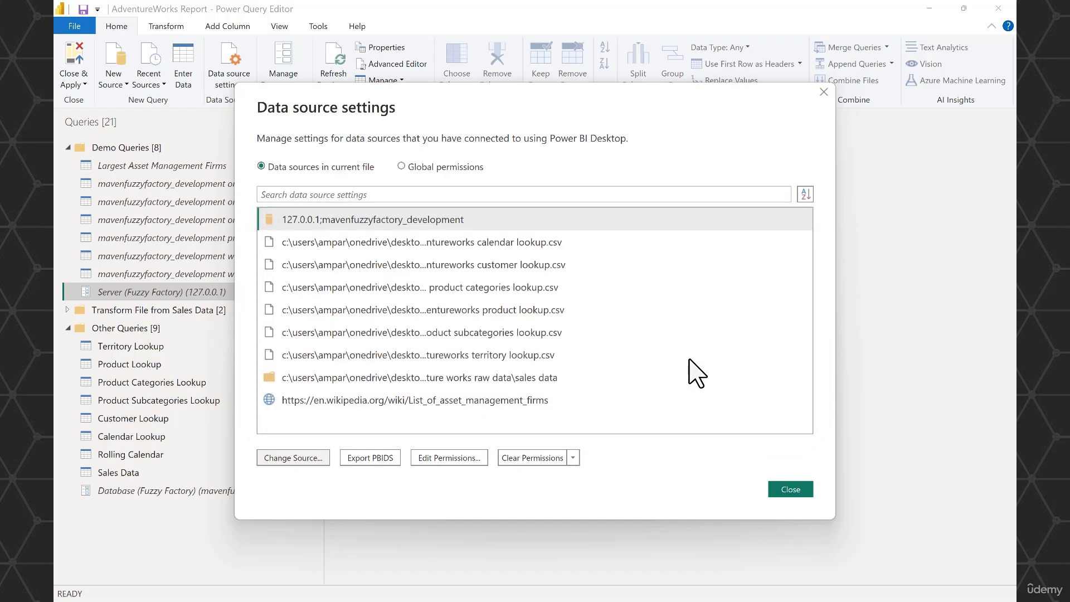
left_click(790, 491)
left_click_drag(148, 491, 148, 162)
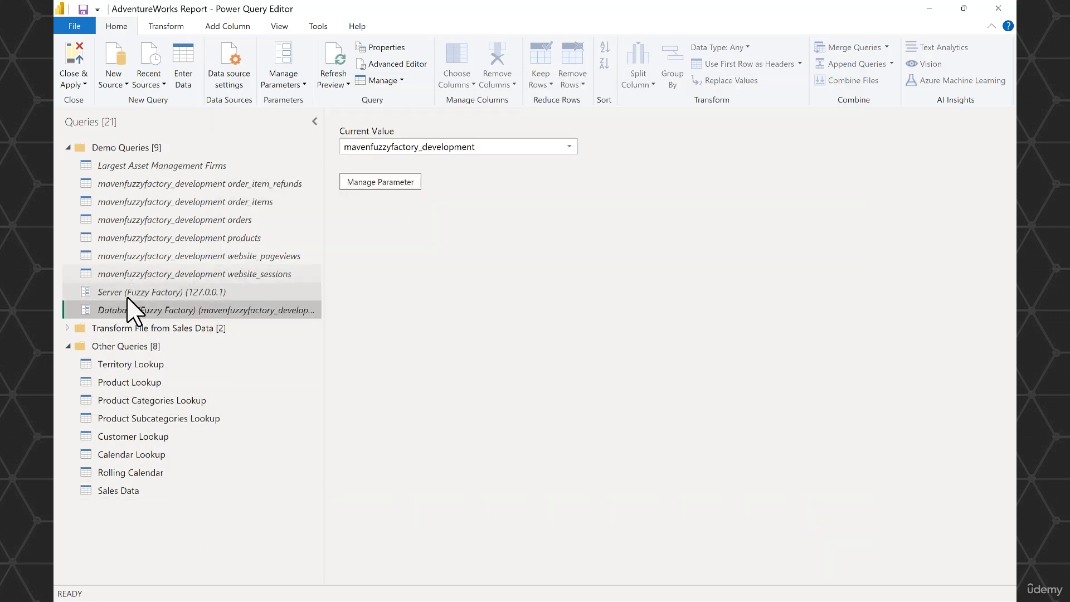
- Examine the Source step formulas of the order_item_refunds and order_items queries for the server and database parameter references
left_click(157, 186)
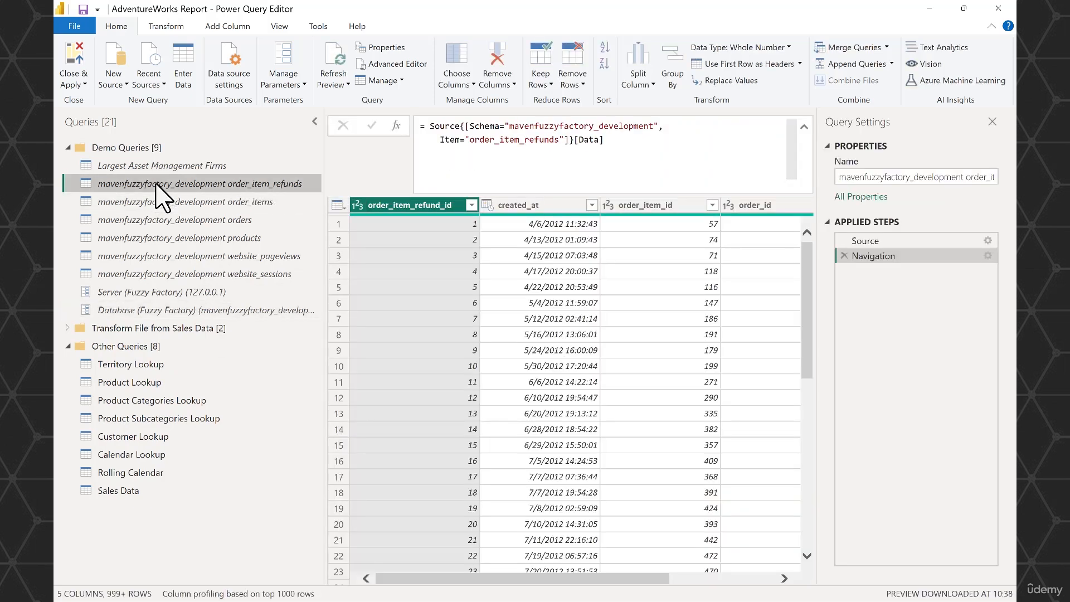
left_click(880, 242)
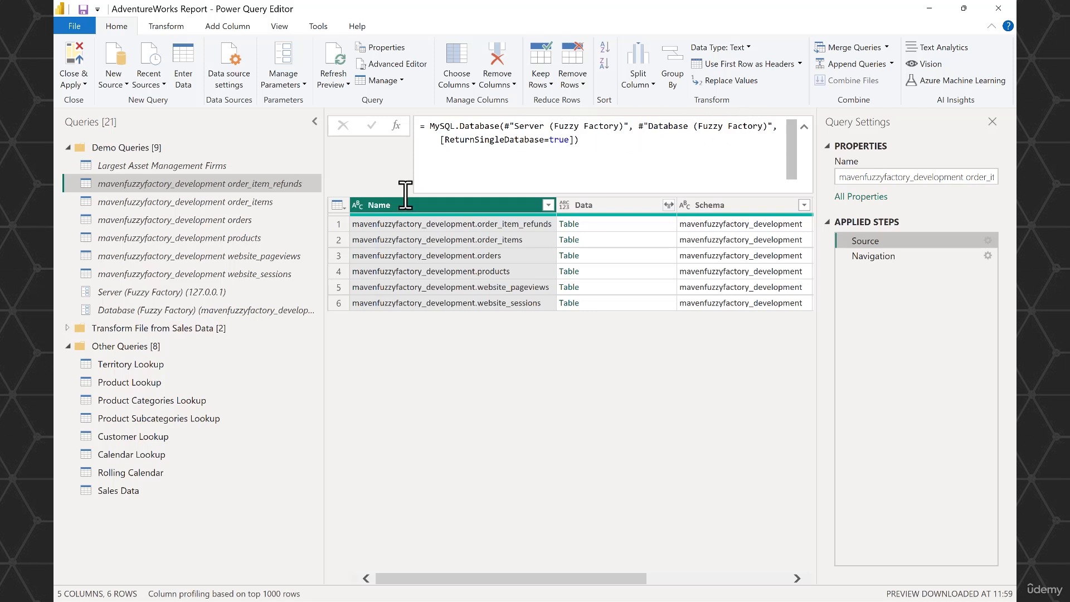
left_click(213, 204)
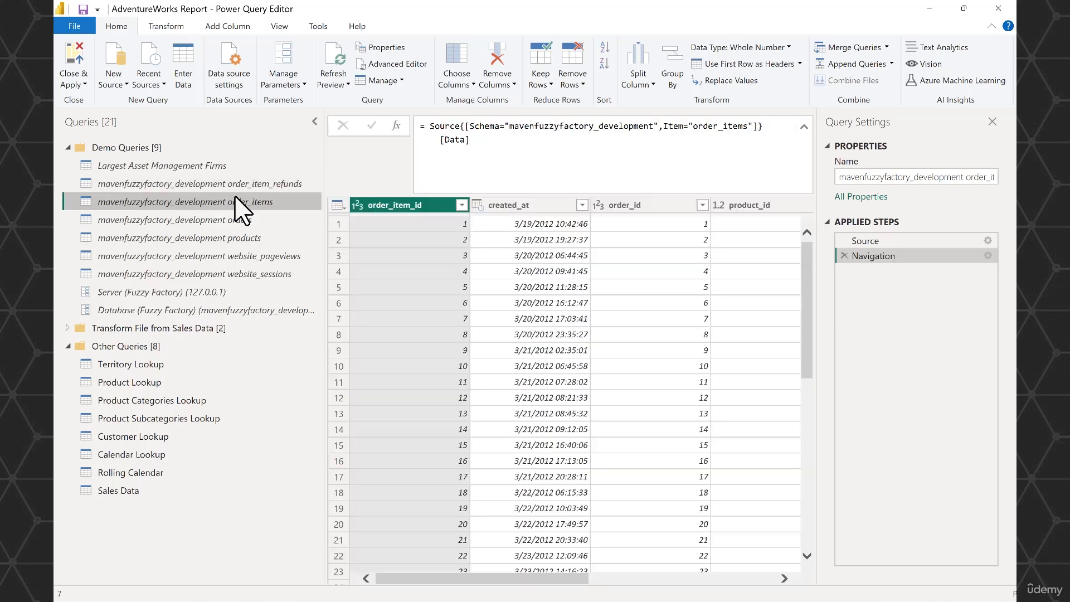
left_click(900, 241)
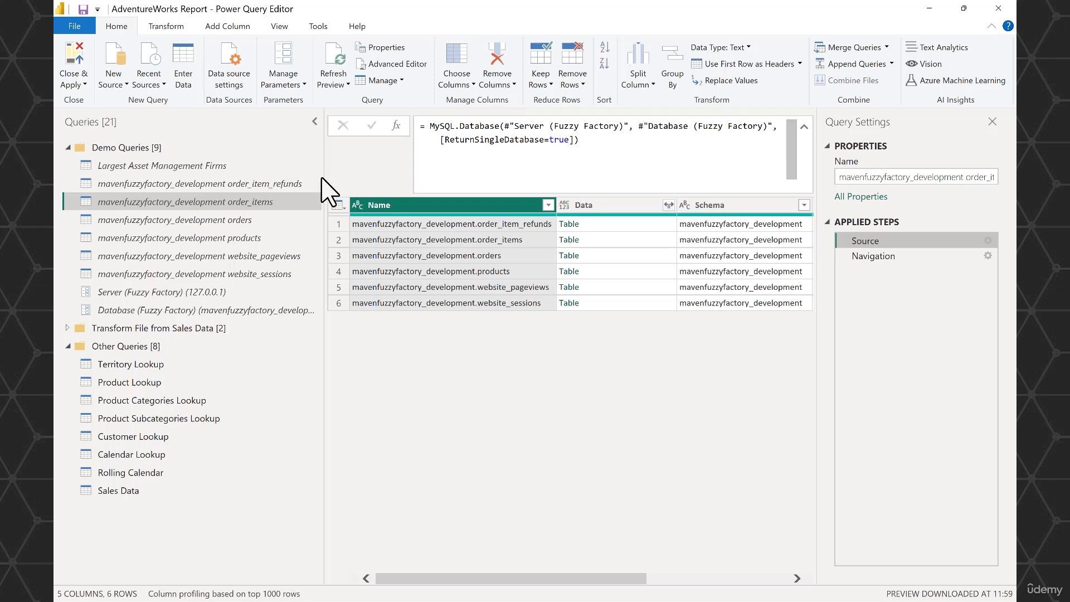
- Set the Database (Fuzzy Factory) parameter's current value to mavenfuzzyfactory_production
left_click(294, 310)
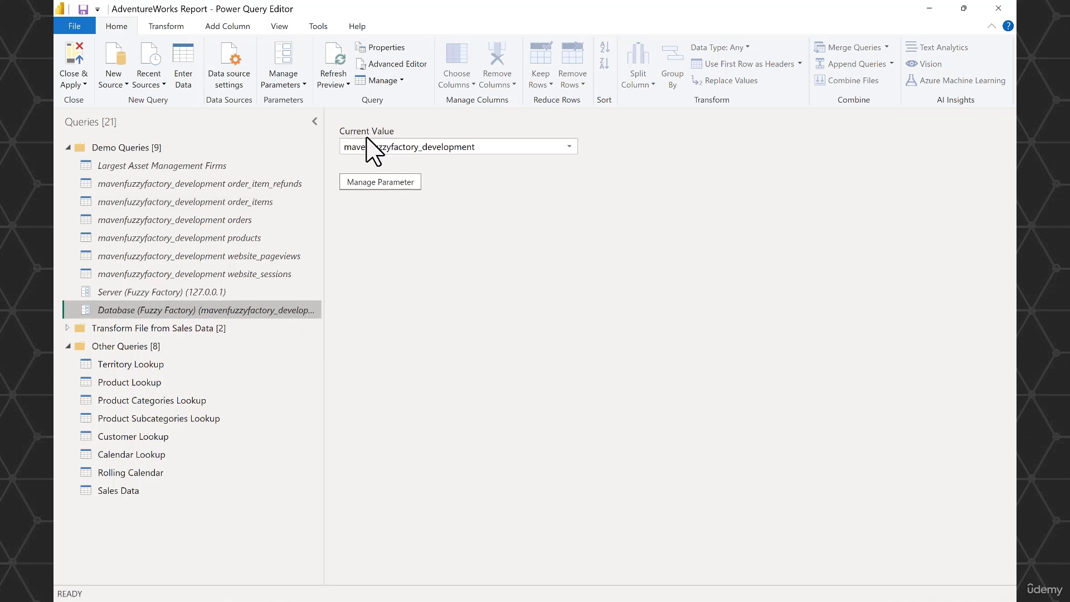
left_click(570, 147)
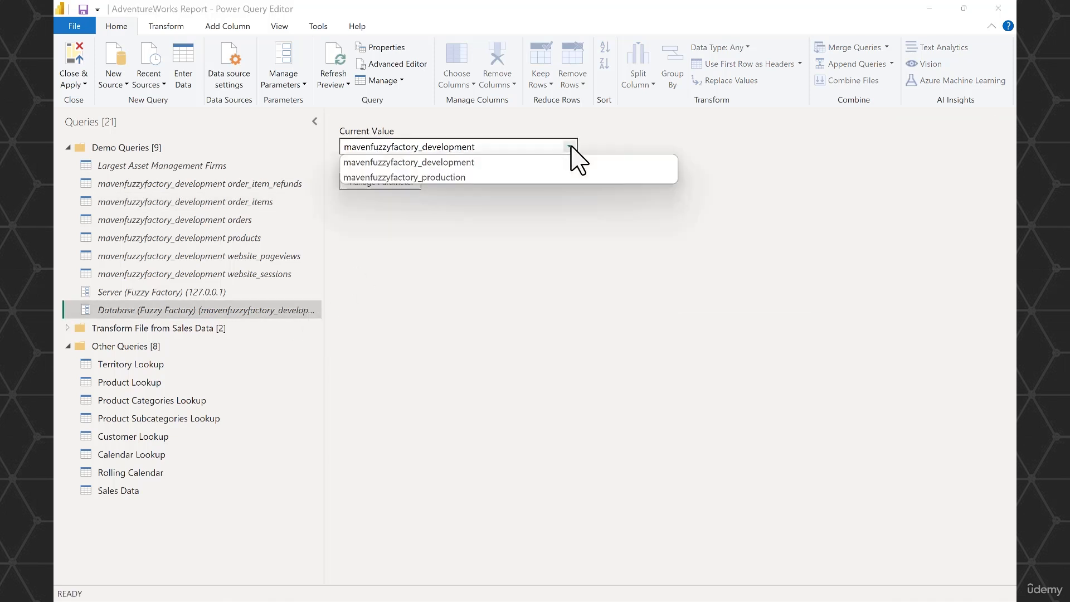
left_click(480, 177)
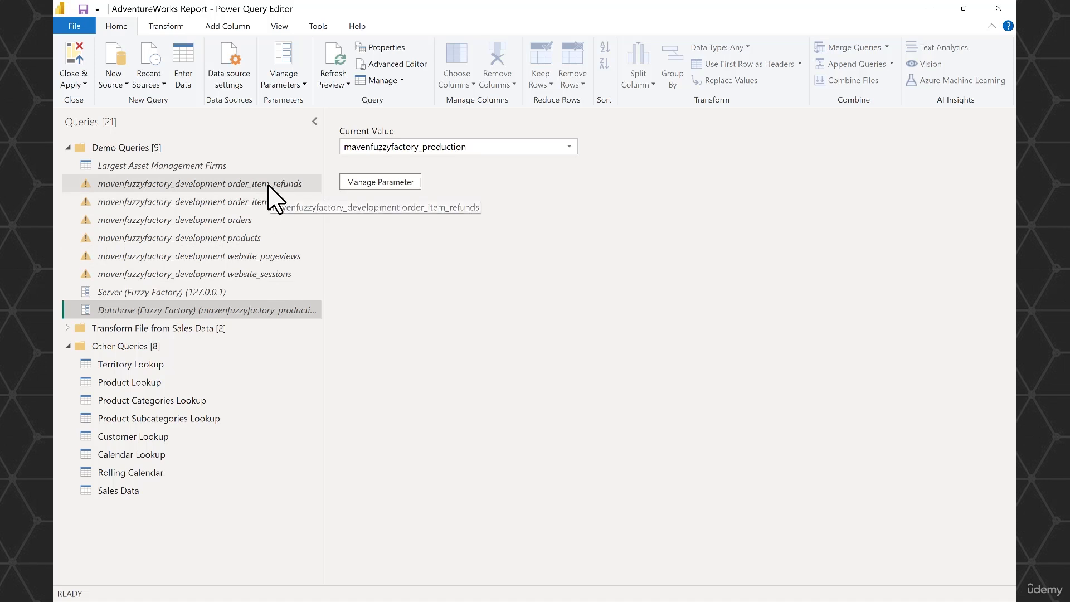
- In the order_item_refunds query, replace the Navigation step's hard-coded schema name with #"Database (Fuzzy Factory)" copied from the Source step
left_click(246, 183)
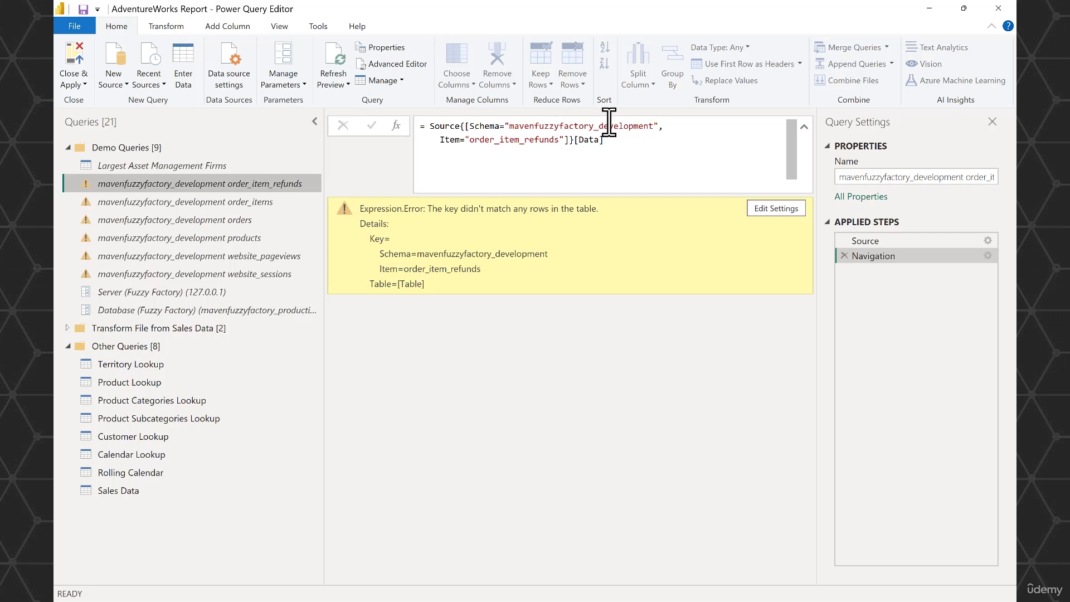
left_click(870, 241)
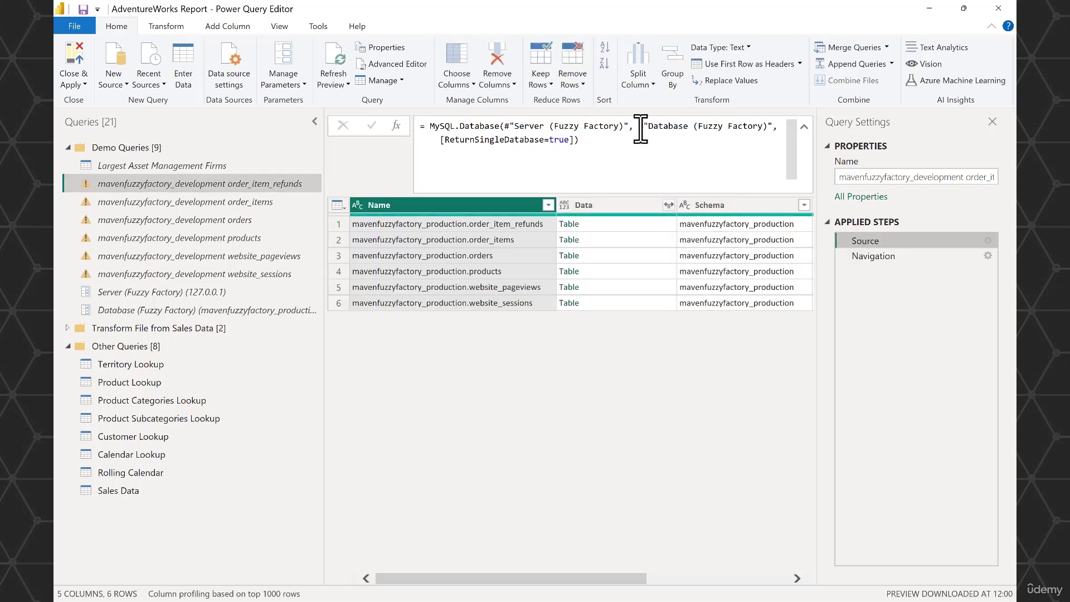
left_click_drag(639, 126, 773, 129)
key("ctrl+c")
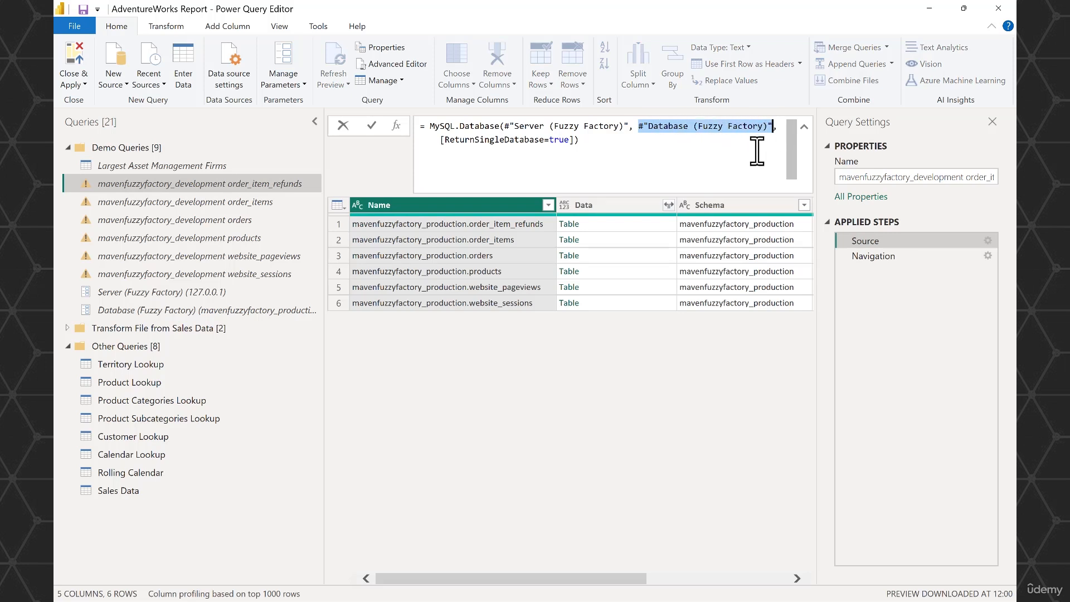
left_click(892, 258)
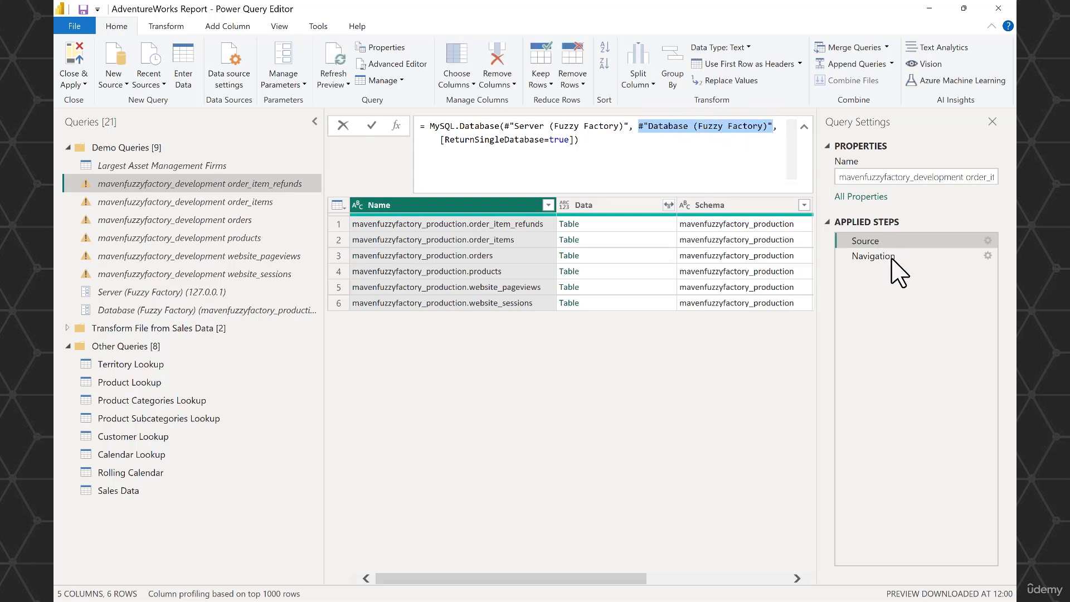
left_click(887, 257)
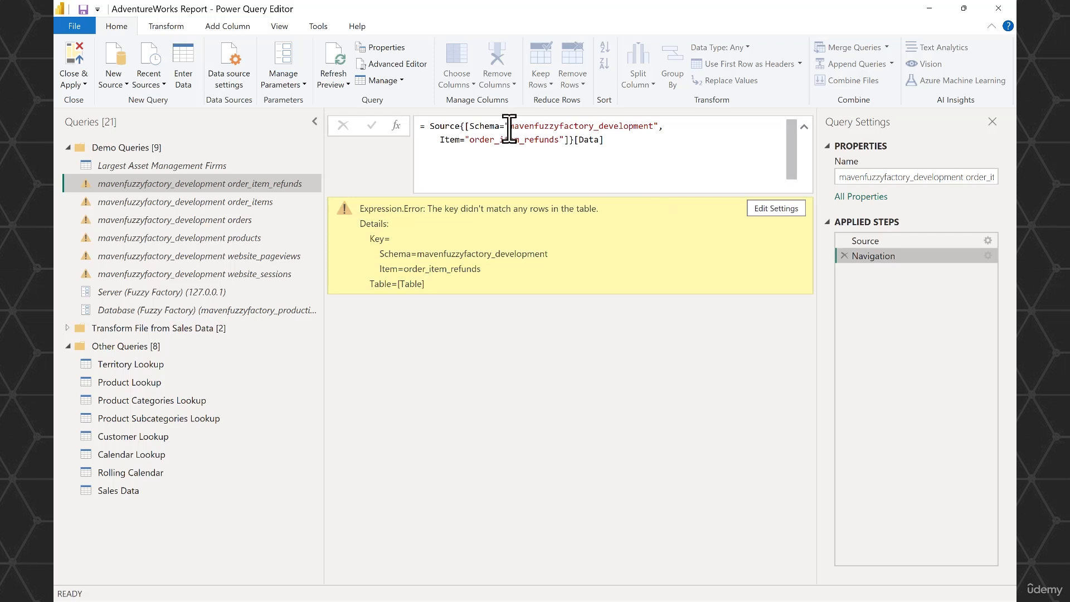
left_click_drag(508, 126, 661, 126)
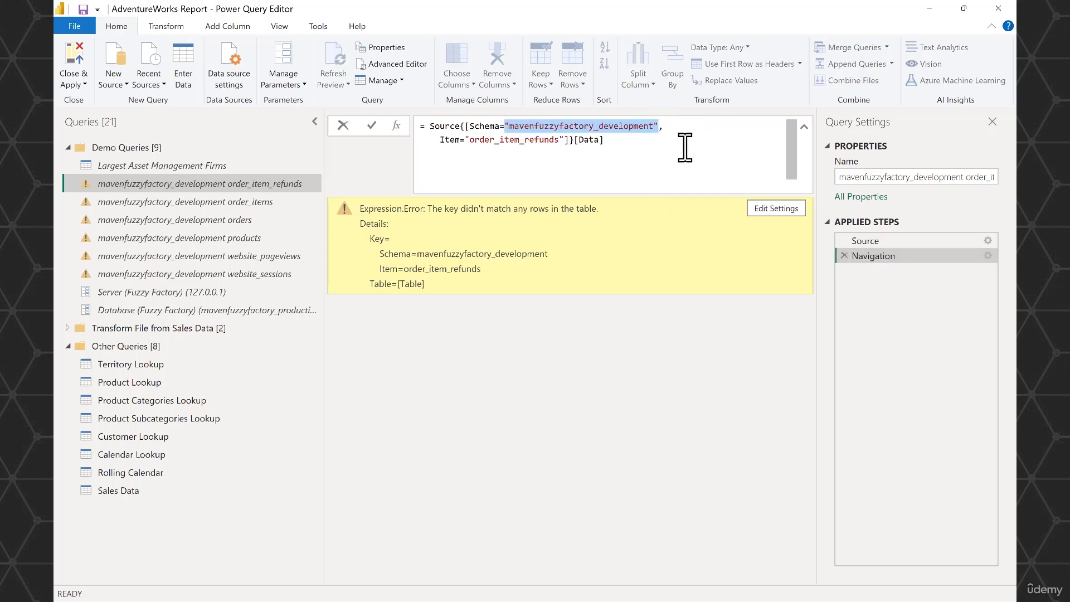
key("ctrl+v")
key("Return")
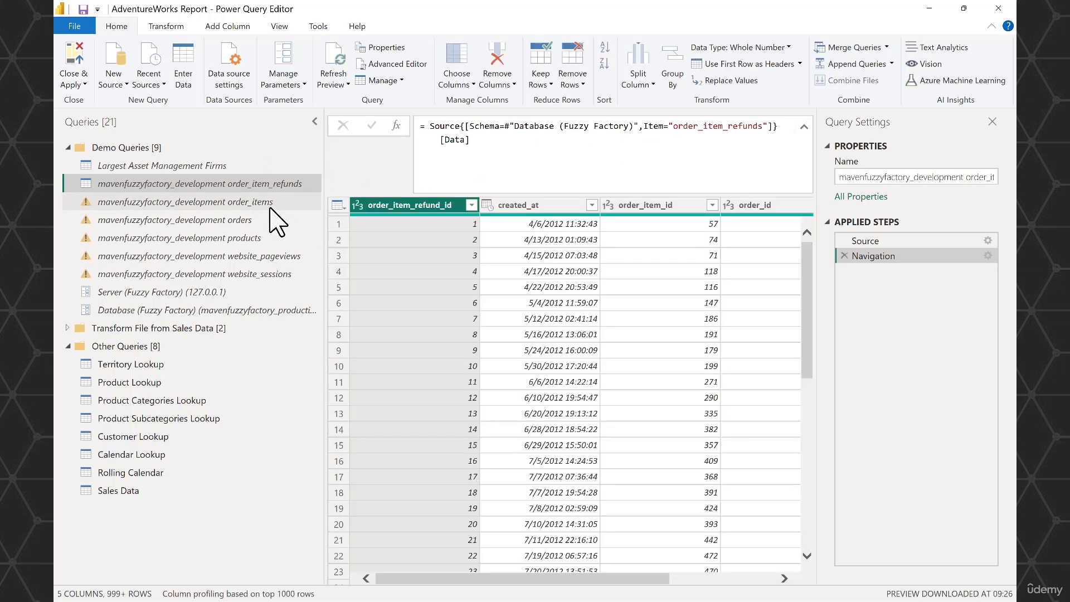
- In the order_items and orders queries, replace the Navigation step's hard-coded schema name with #"Database (Fuzzy Factory)"
left_click(274, 215)
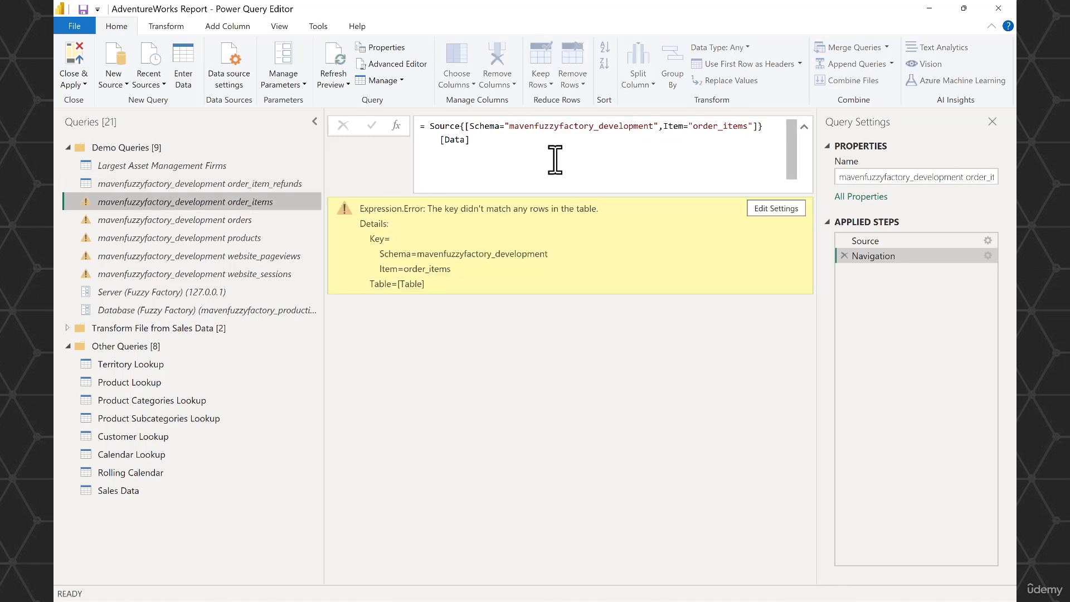
left_click_drag(506, 126, 657, 126)
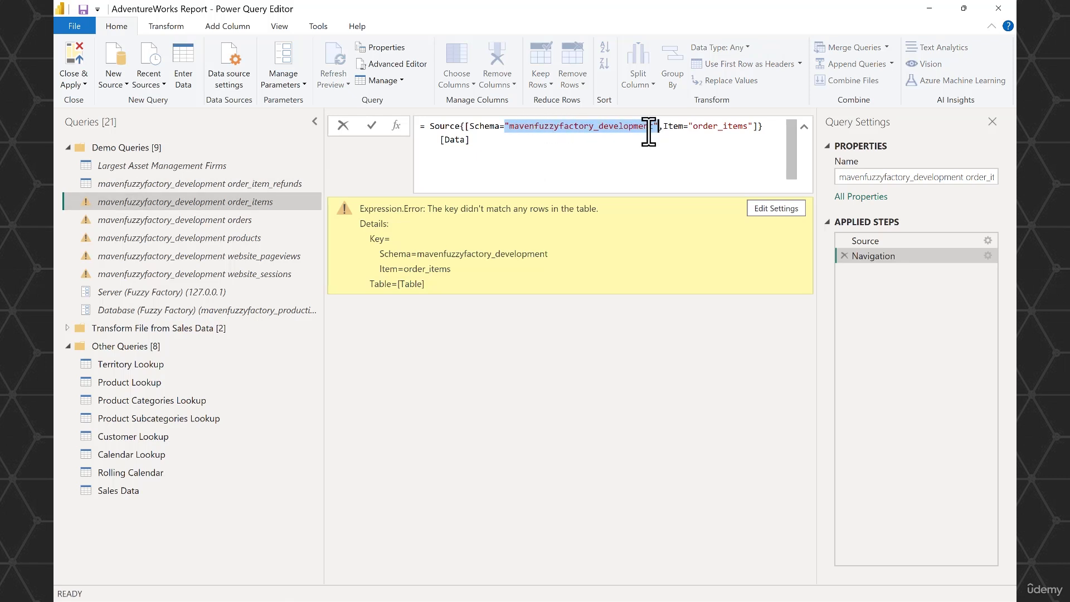
key("ctrl+v")
key("Return")
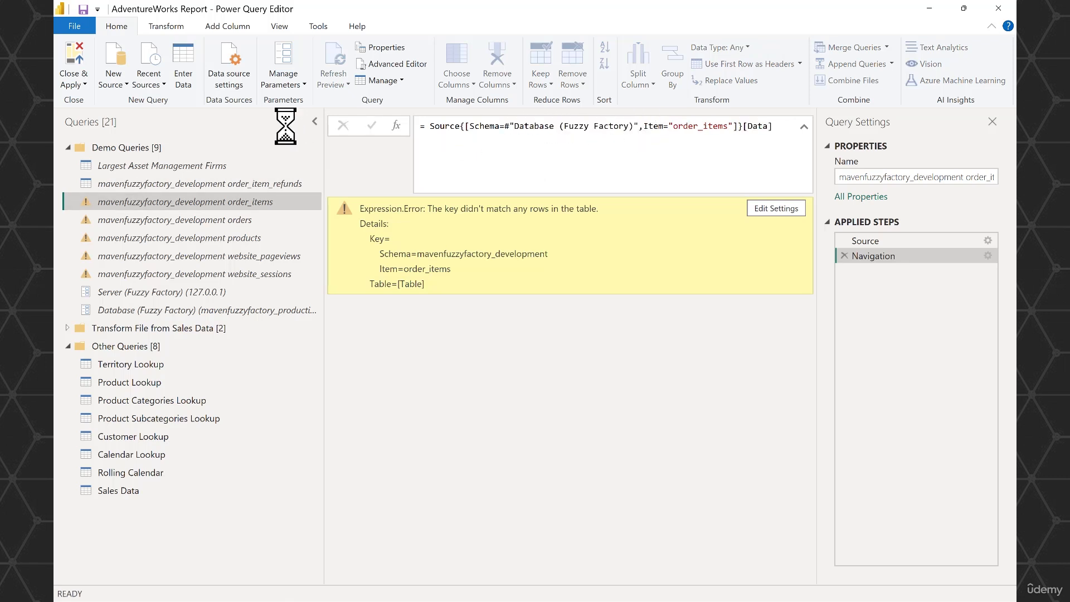
left_click(204, 220)
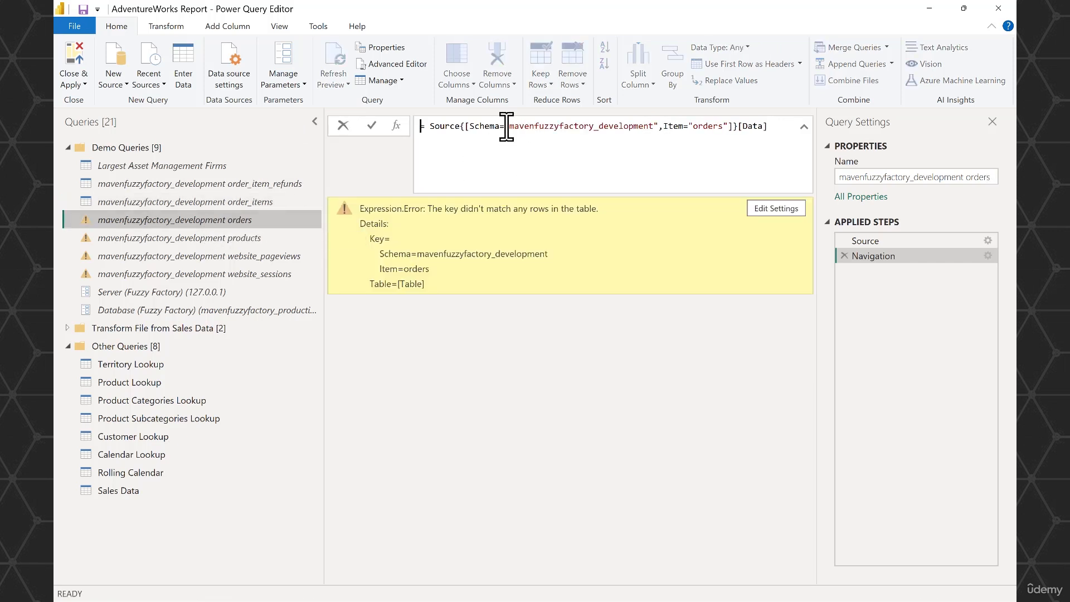
left_click_drag(505, 127, 650, 124)
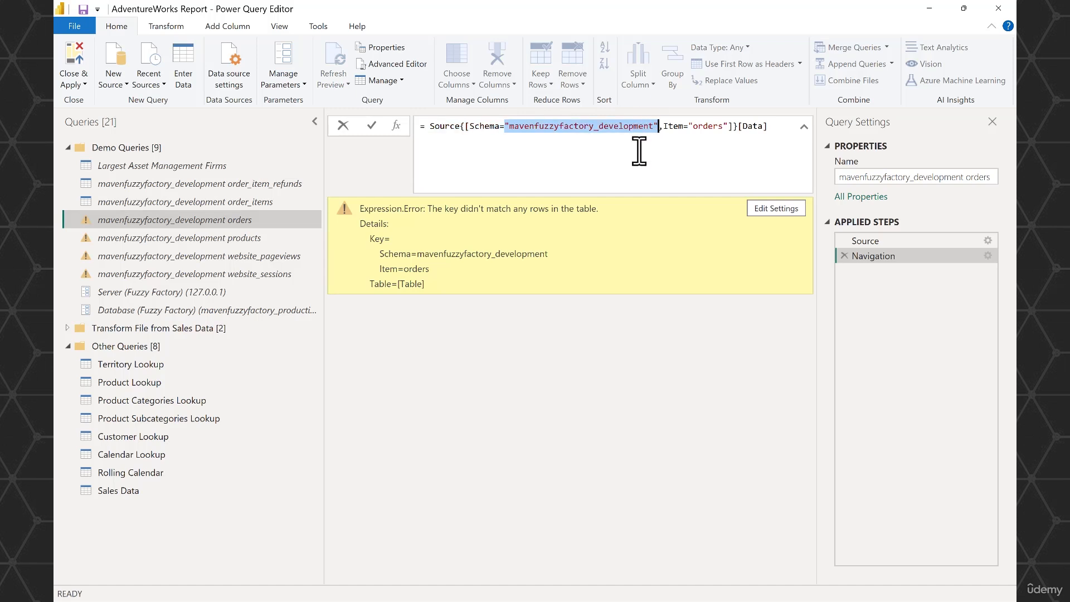
key("ctrl+v")
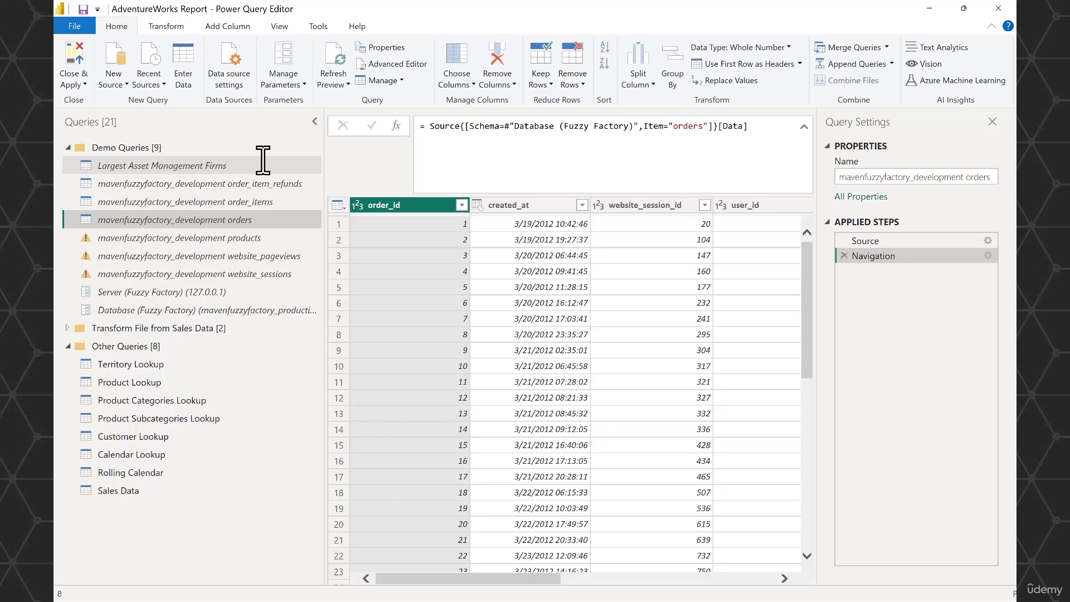
- In the products and website_pageviews queries, replace the Navigation step's hard-coded schema name with #"Database (Fuzzy Factory)"
left_click(240, 239)
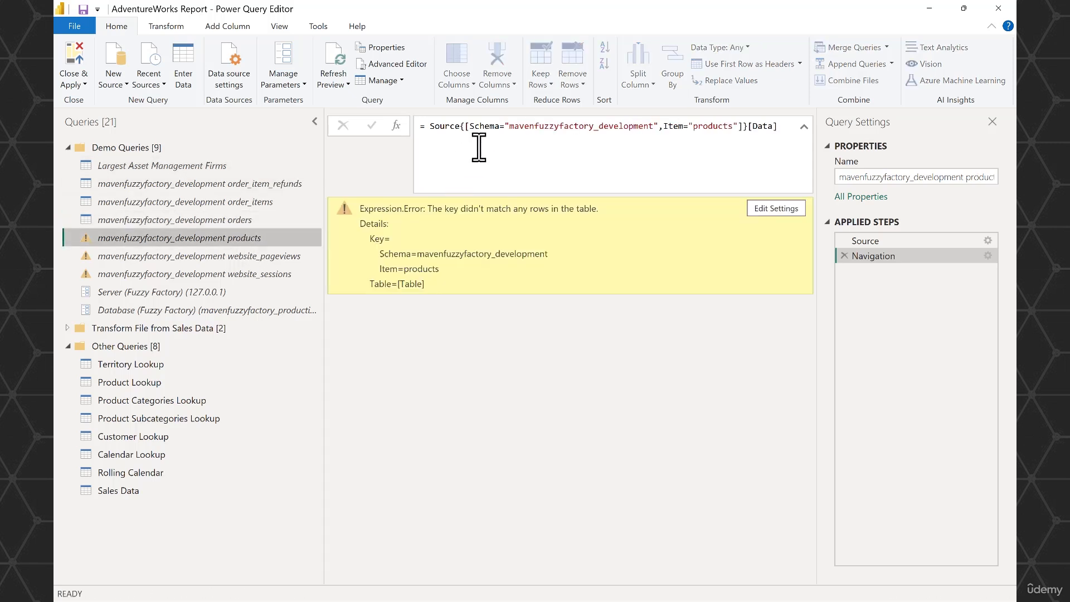
left_click_drag(505, 127, 648, 127)
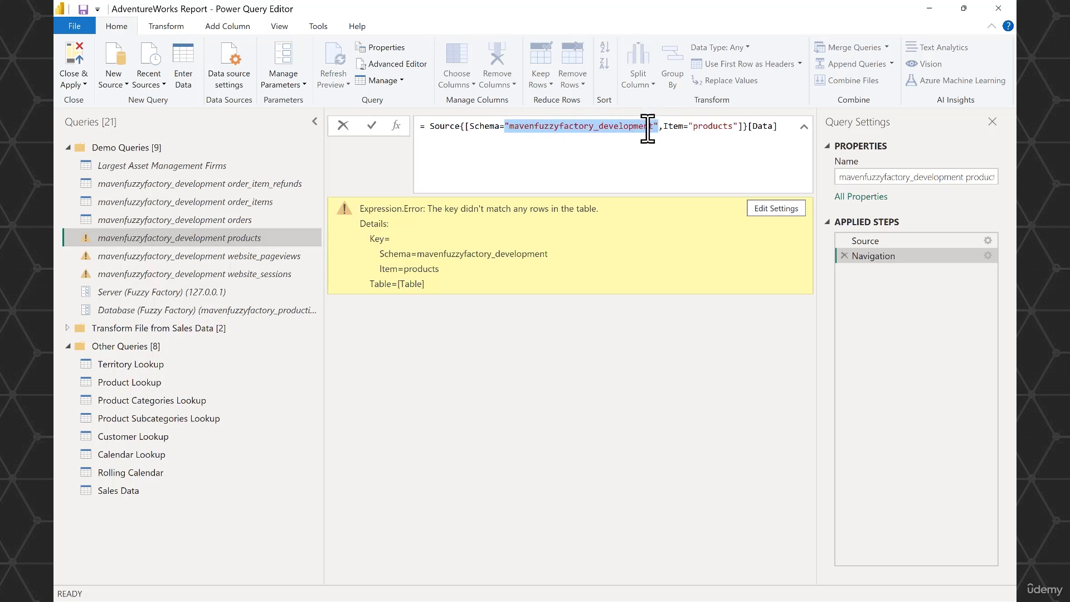
key("ctrl+v")
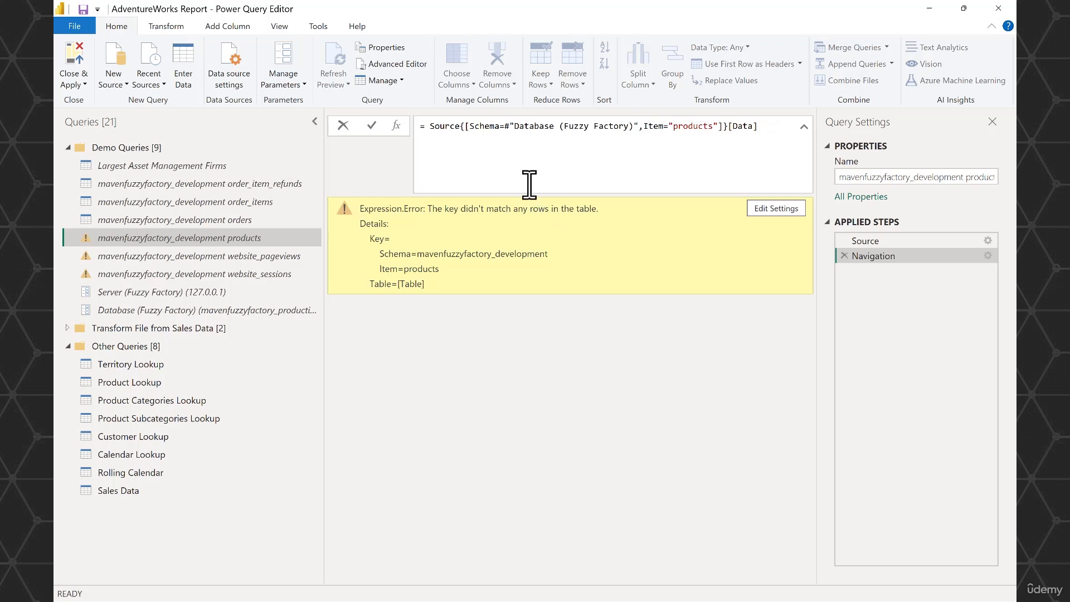
key("Return")
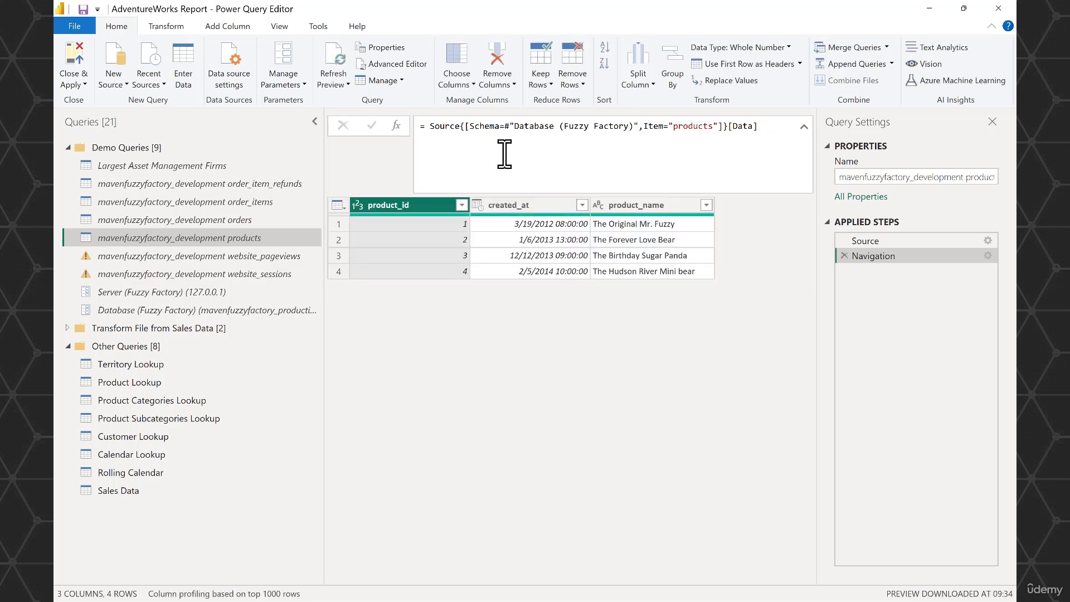
left_click(229, 256)
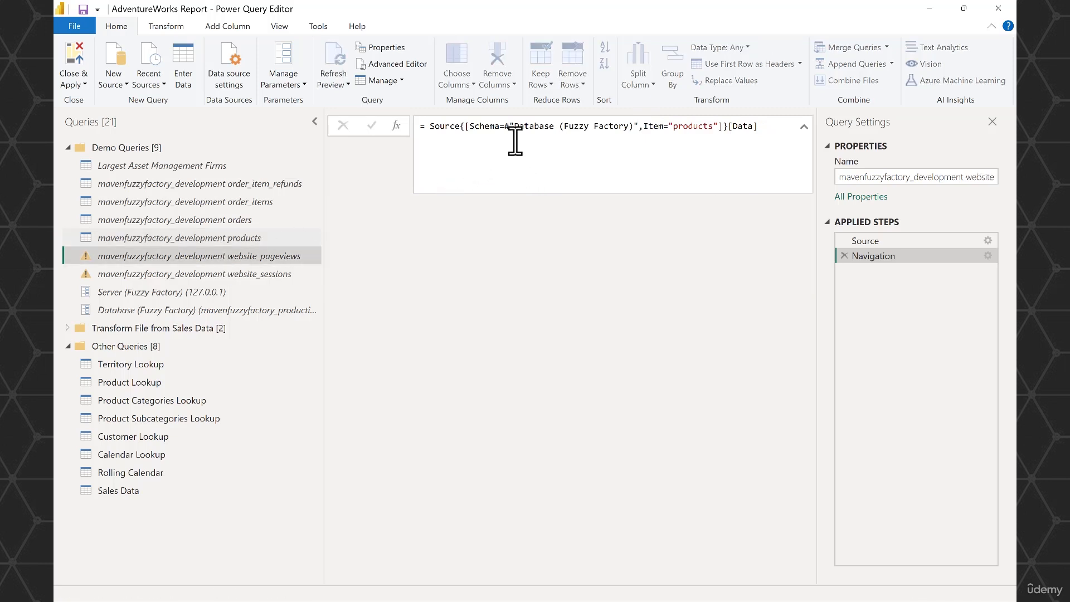
left_click_drag(505, 126, 658, 126)
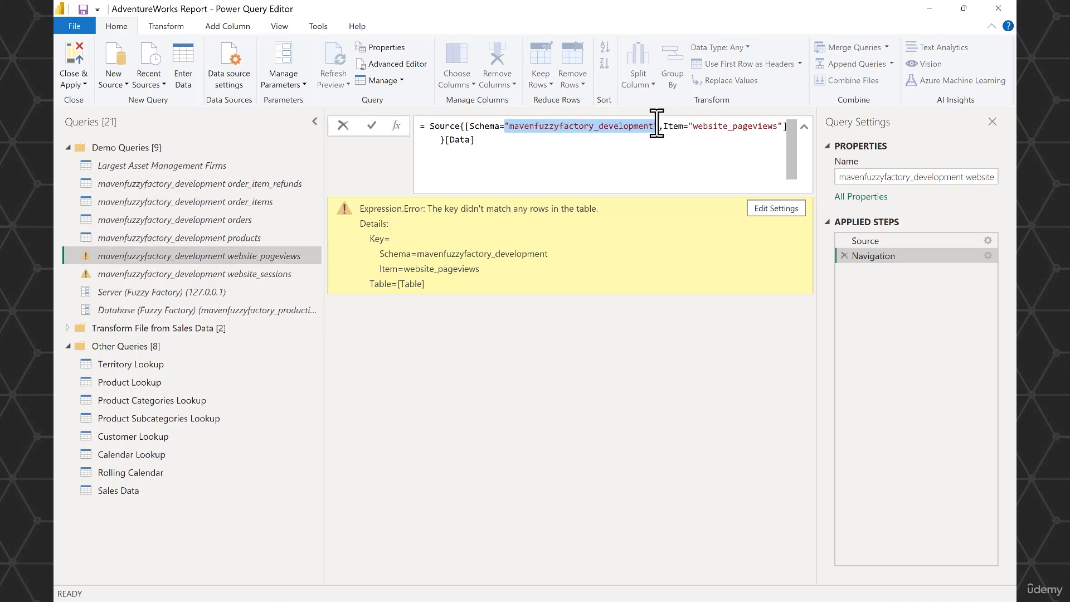
type("#\"Database (Fuzzy Factory)")
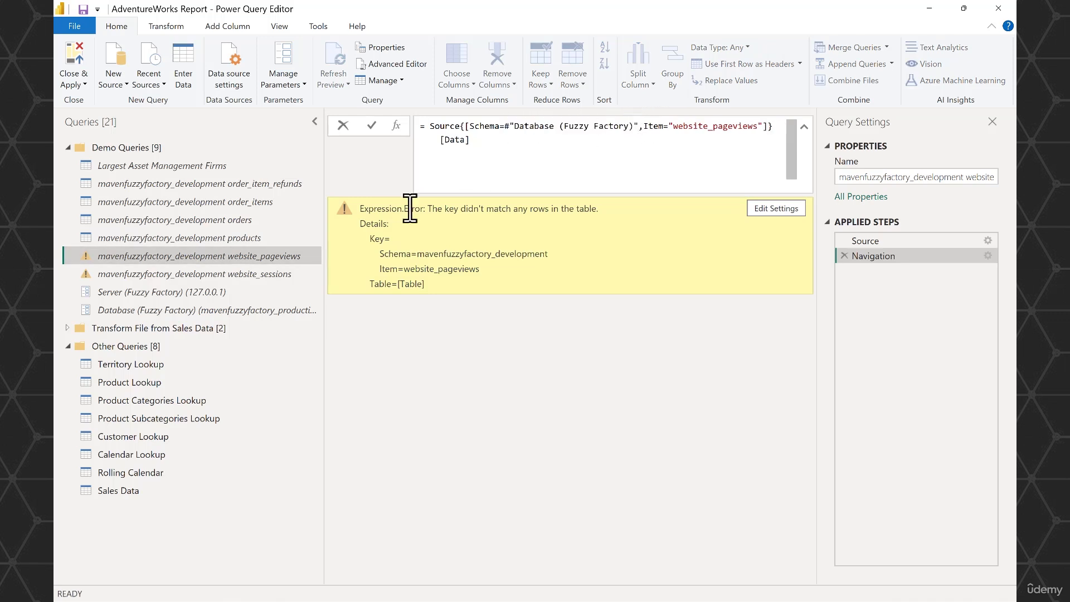
key("Return")
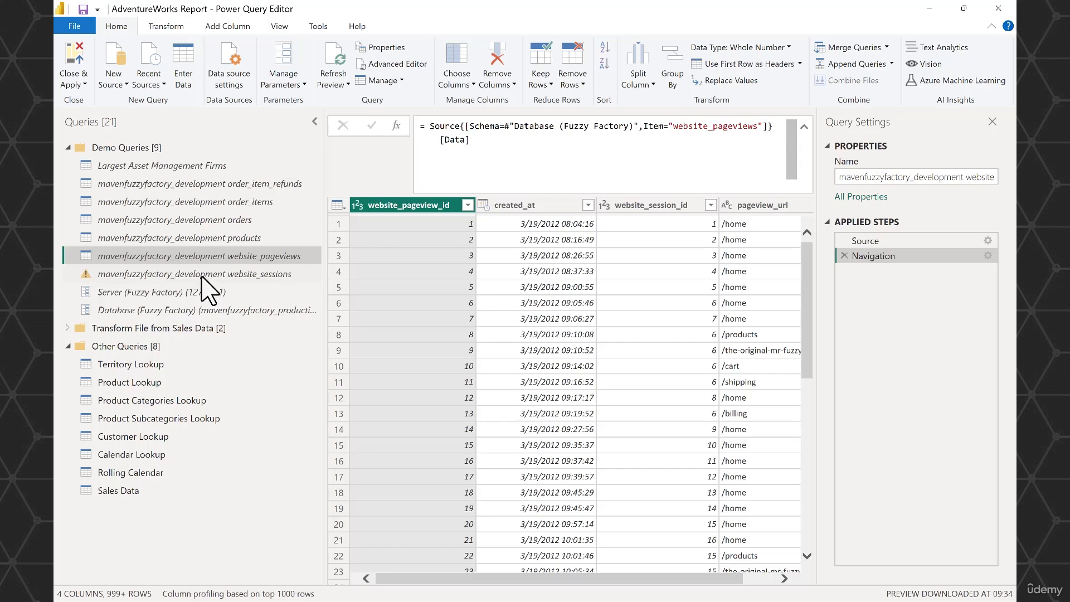
- In the website_sessions query, replace the Navigation step's hard-coded schema name with #"Database (Fuzzy Factory)"
left_click(202, 275)
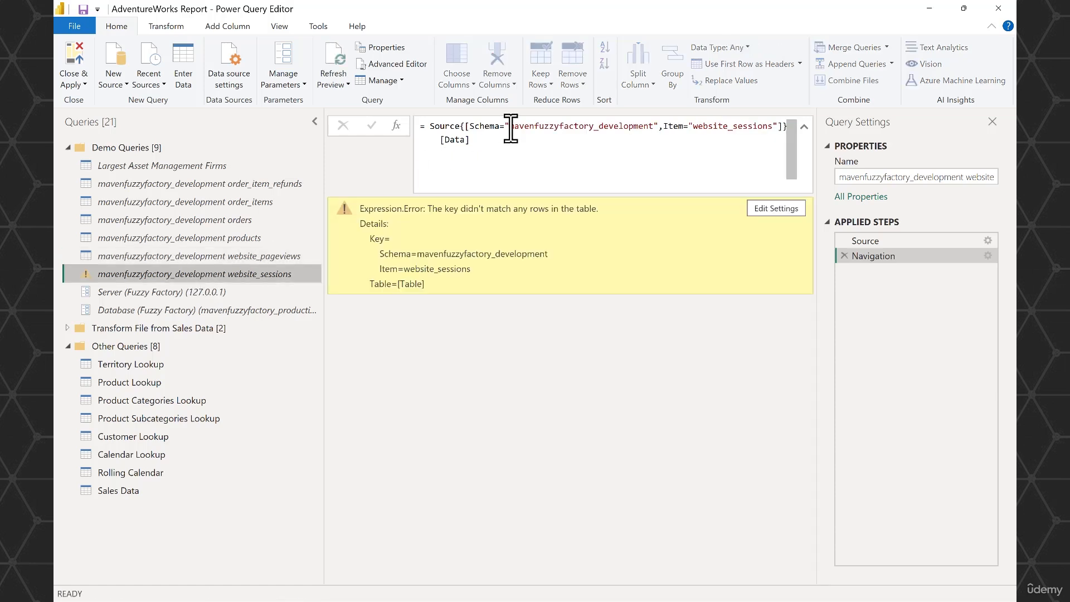
left_click_drag(505, 127, 658, 126)
key("ctrl+v")
key("Return")
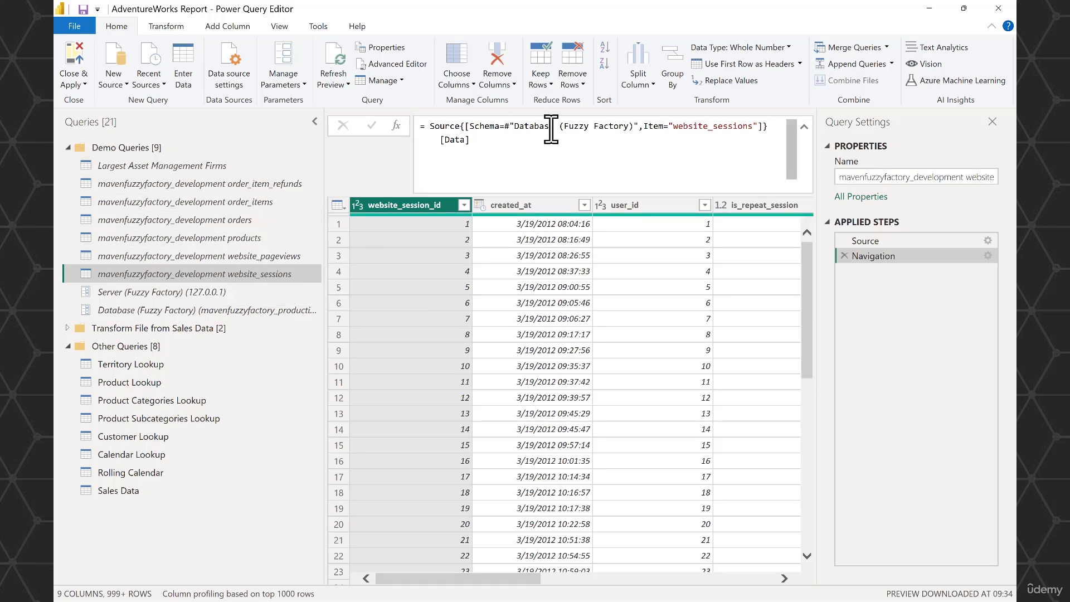
- Set the Database (Fuzzy Factory) parameter's current value to mavenfuzzyfactory_development
left_click(272, 311)
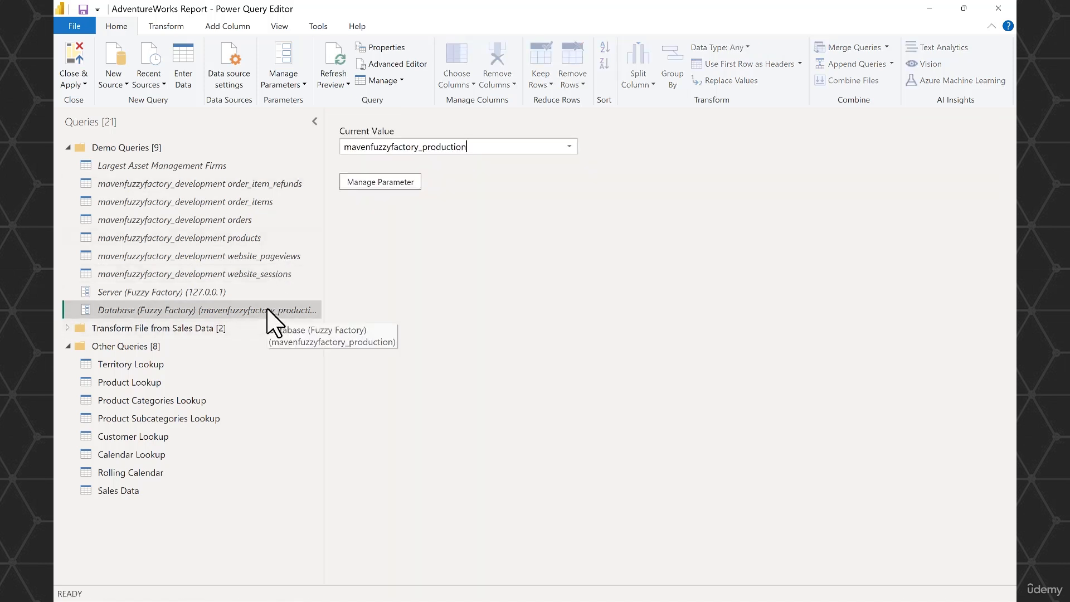
left_click(568, 147)
left_click(547, 163)
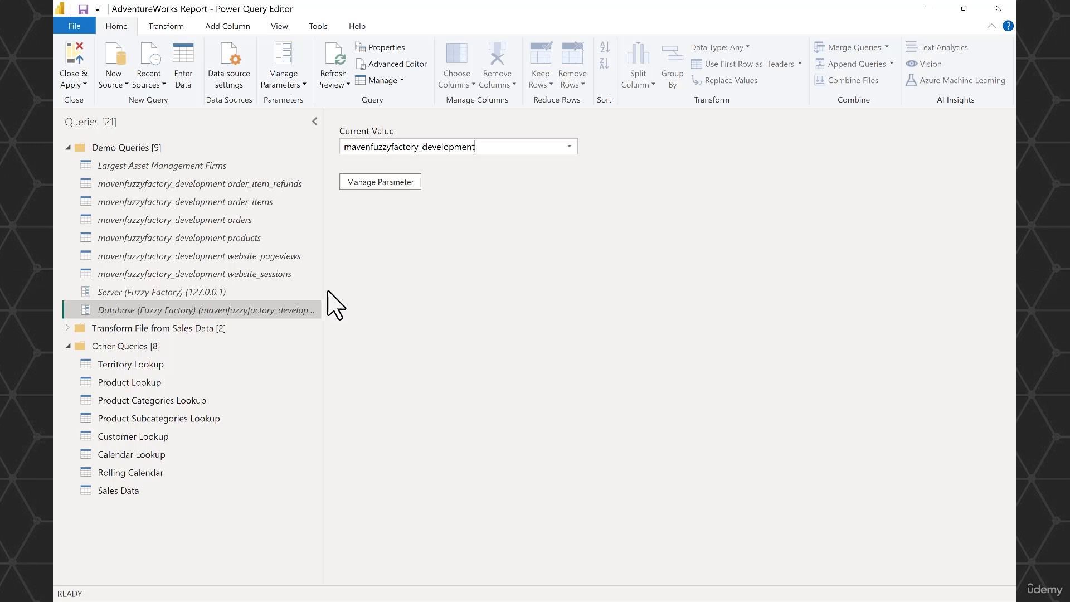
- Enable load for the mavenfuzzyfactory_development order_item_refunds, order_items and orders queries
left_click(252, 181)
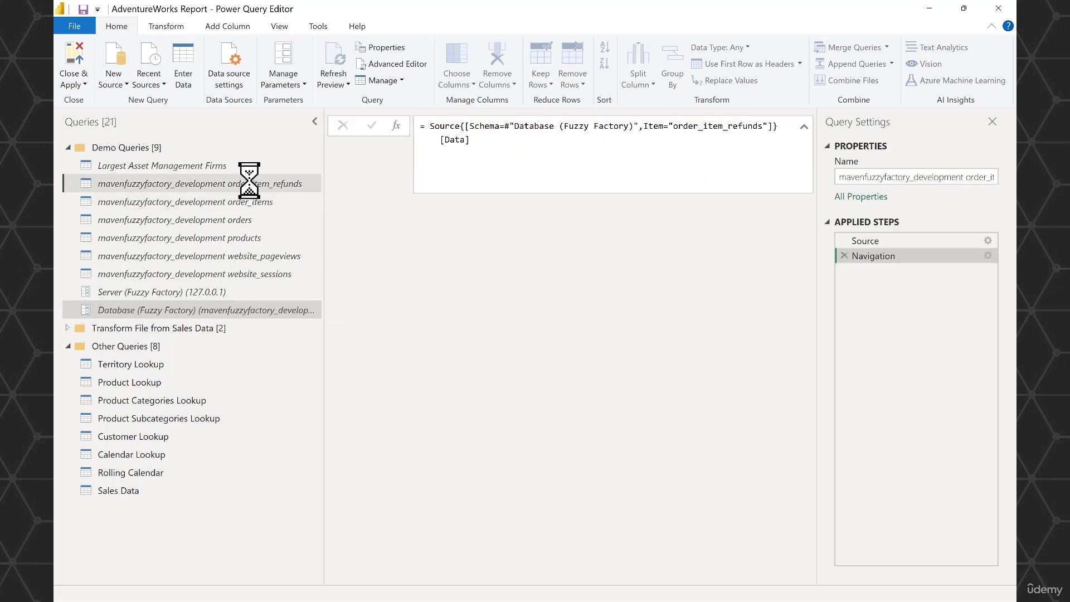
right_click(251, 185)
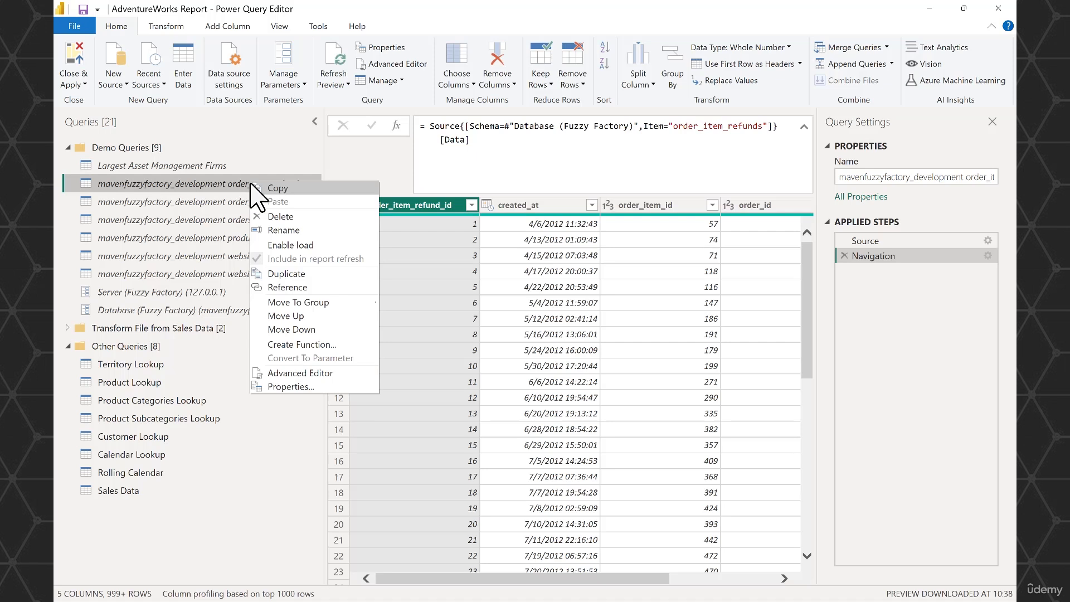
left_click(295, 245)
right_click(207, 203)
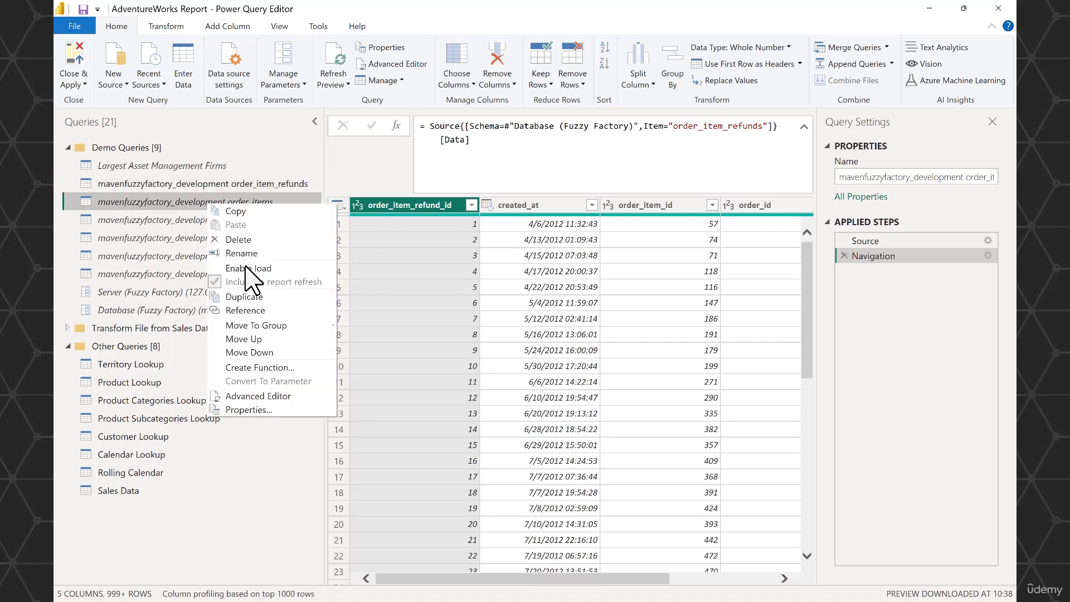
left_click(253, 265)
right_click(196, 222)
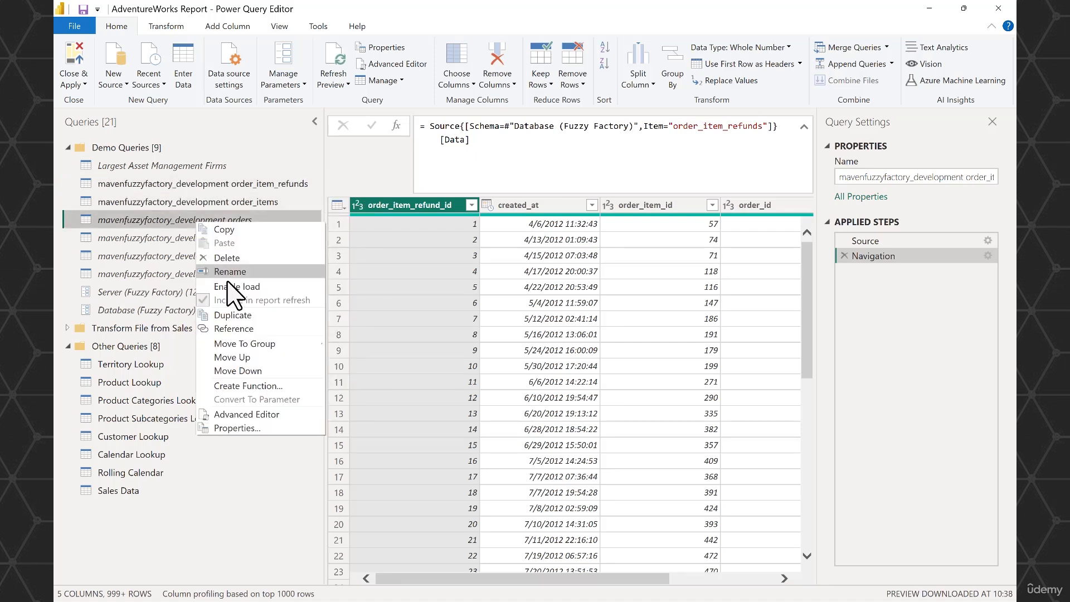
left_click(240, 283)
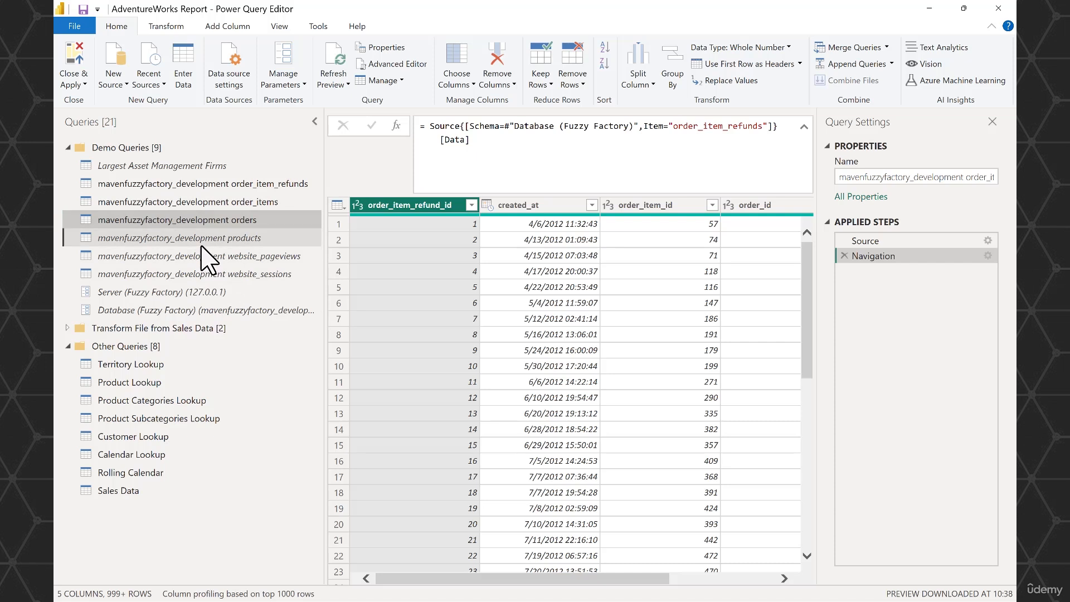
- Enable load for the mavenfuzzyfactory_development products, website_pageviews and website_sessions queries
right_click(201, 245)
left_click(245, 308)
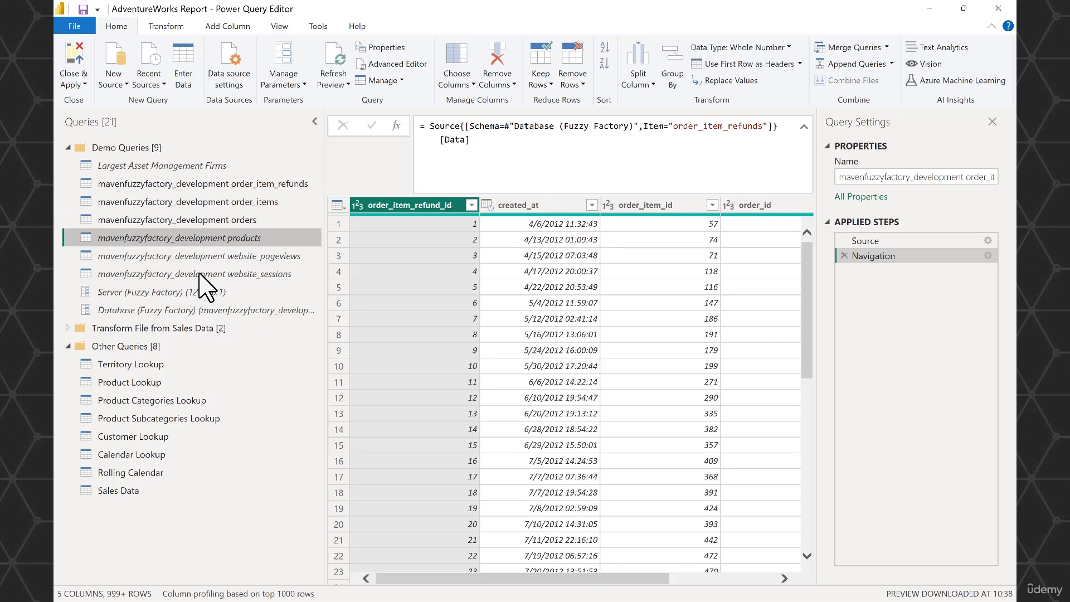
right_click(199, 258)
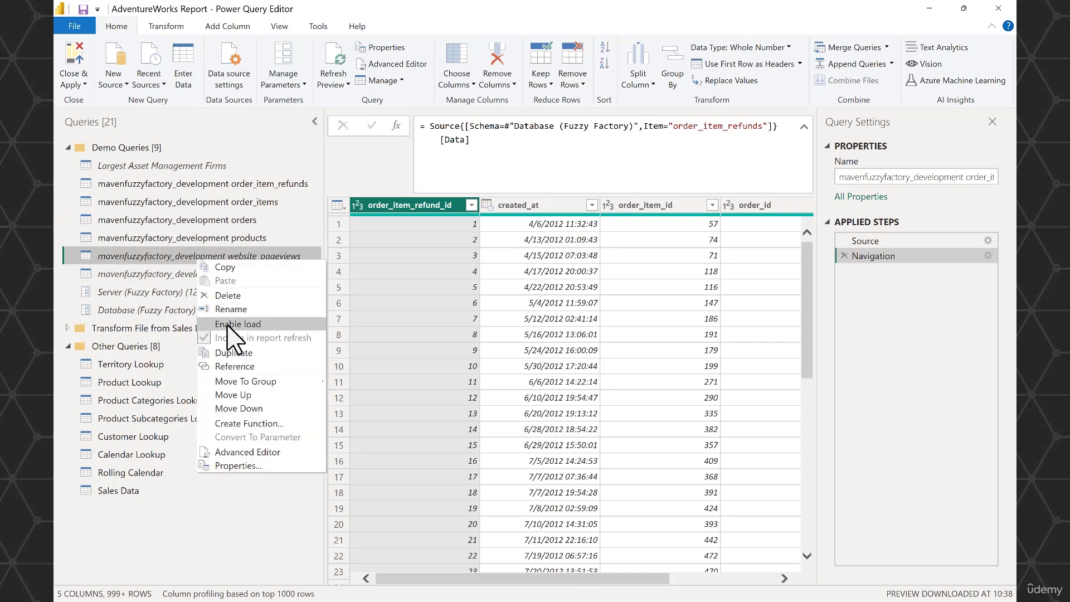
left_click(230, 325)
right_click(198, 275)
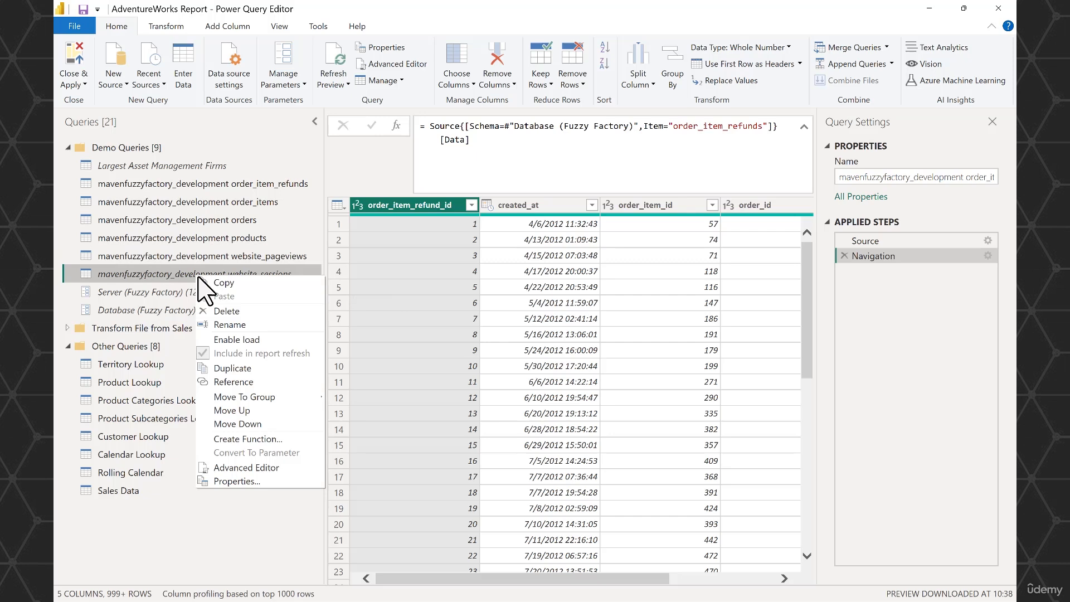
left_click(237, 340)
- Close the Power Query Editor with its changes applied, and review the load progress of the mavenfuzzyfactory_development tables
left_click(75, 63)
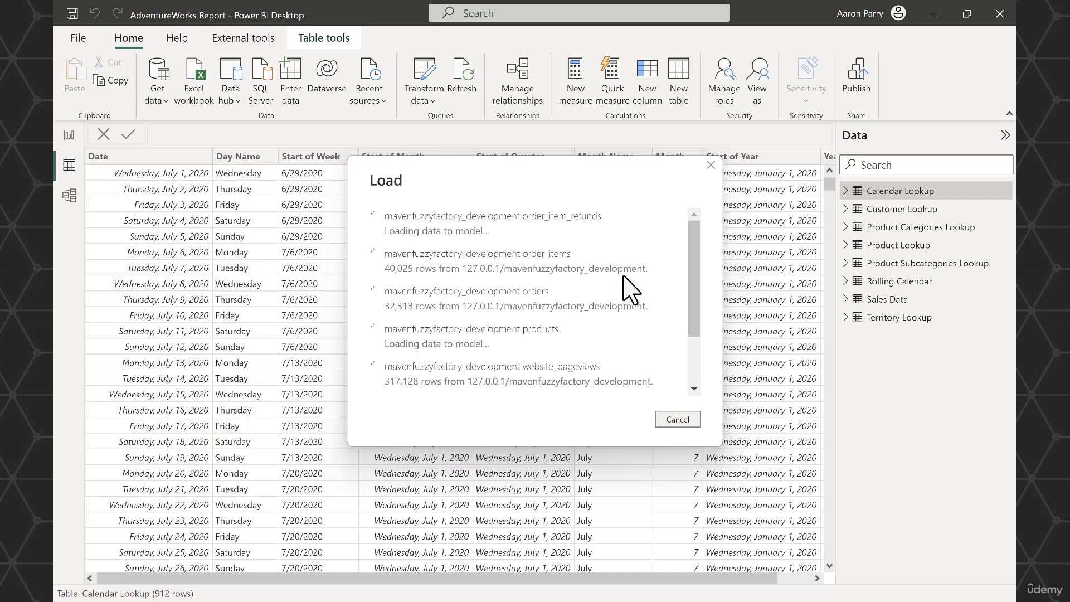
scroll(604, 295, "down", 3)
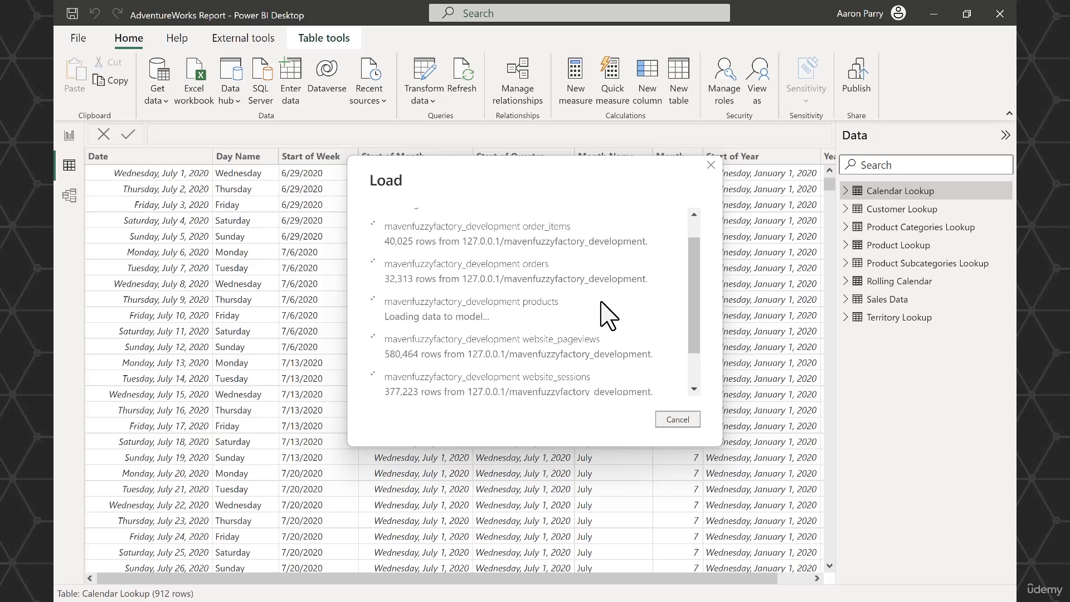
scroll(608, 360, "down", 2)
scroll(609, 367, "up", 5)
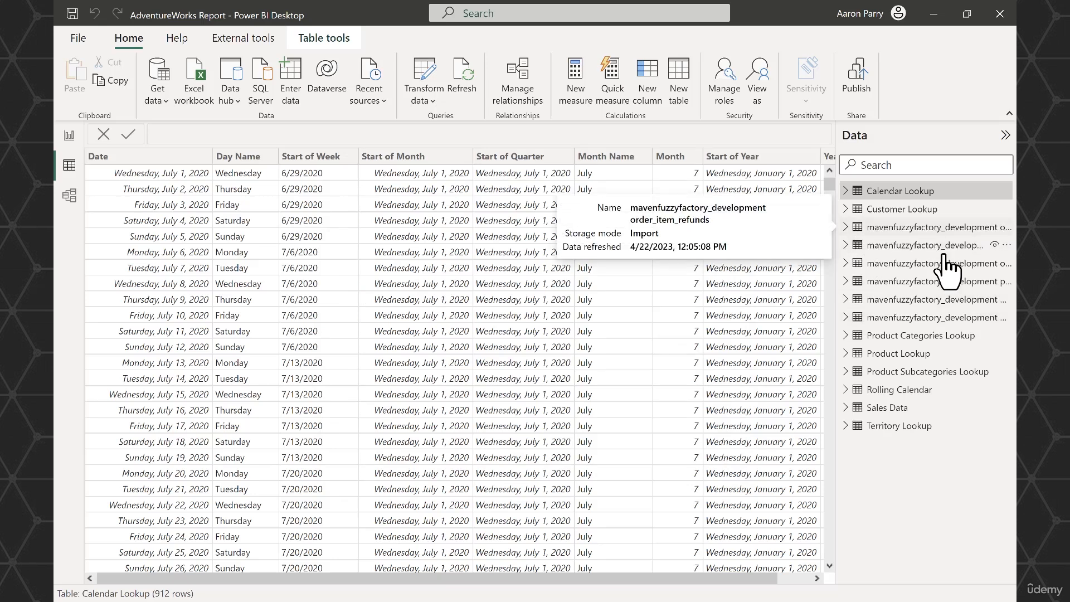
- Switch to the report view and widen the Data pane to show more of the table names
left_click(68, 135)
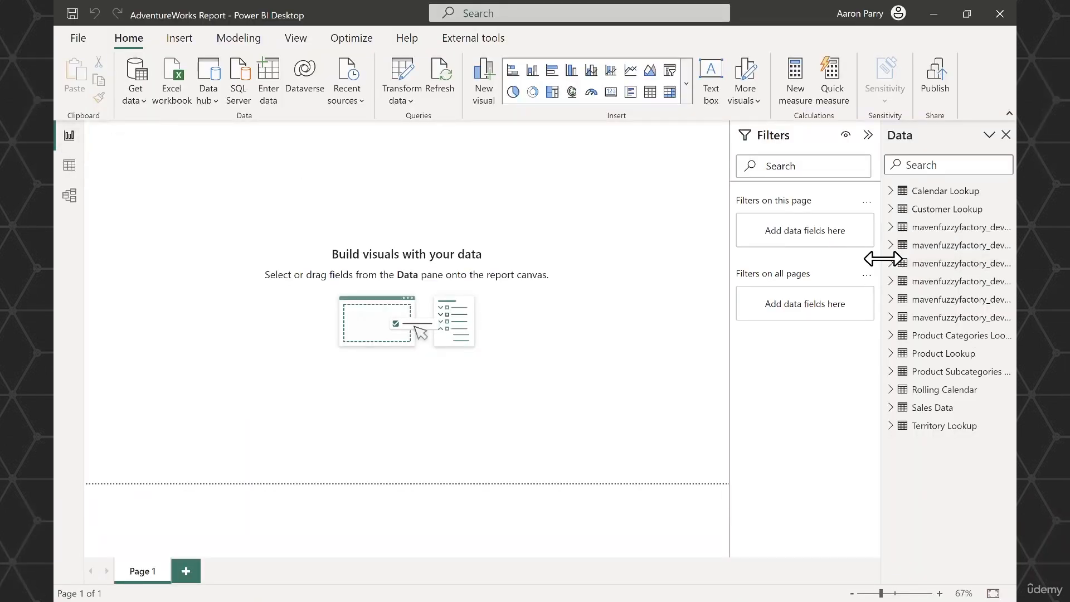
left_click_drag(881, 258, 848, 258)
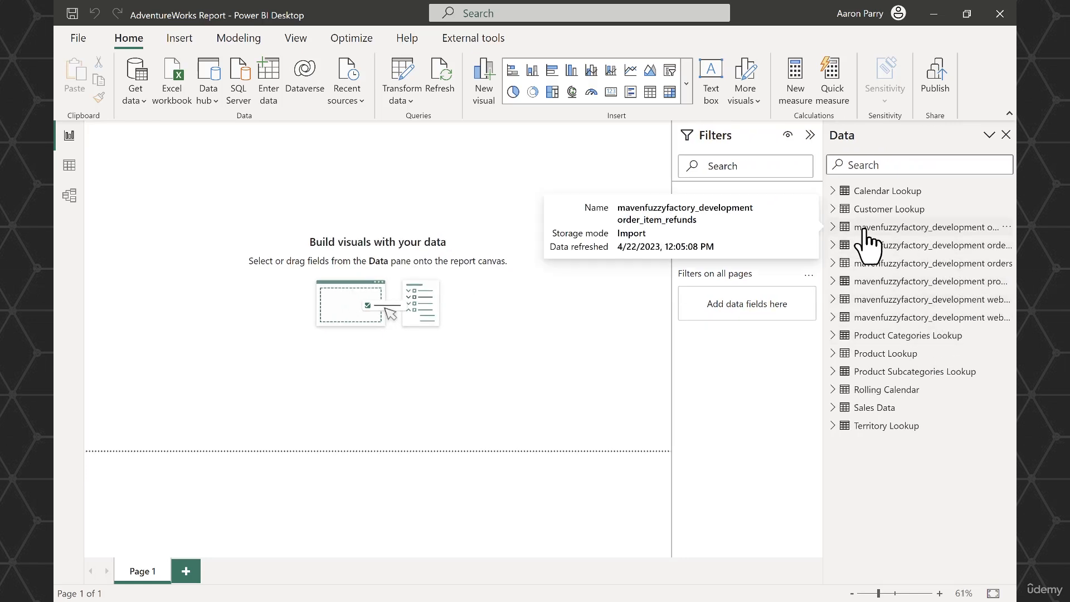
- Edit the Database (Fuzzy Factory) parameter outside the query editor to mavenfuzzyfactory_production and apply the pending query changes
left_click(412, 102)
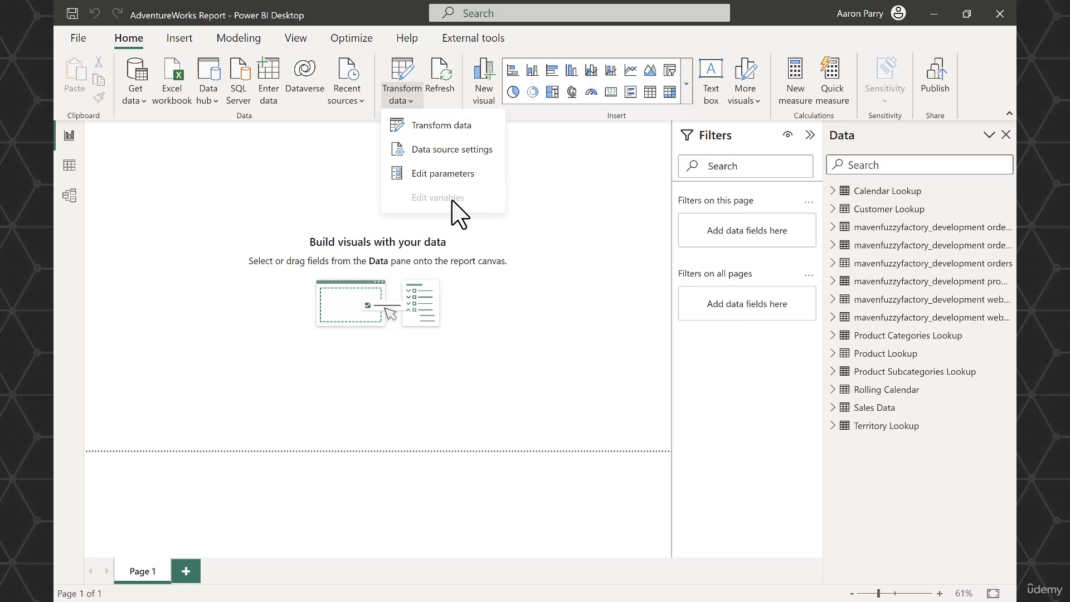
left_click(481, 177)
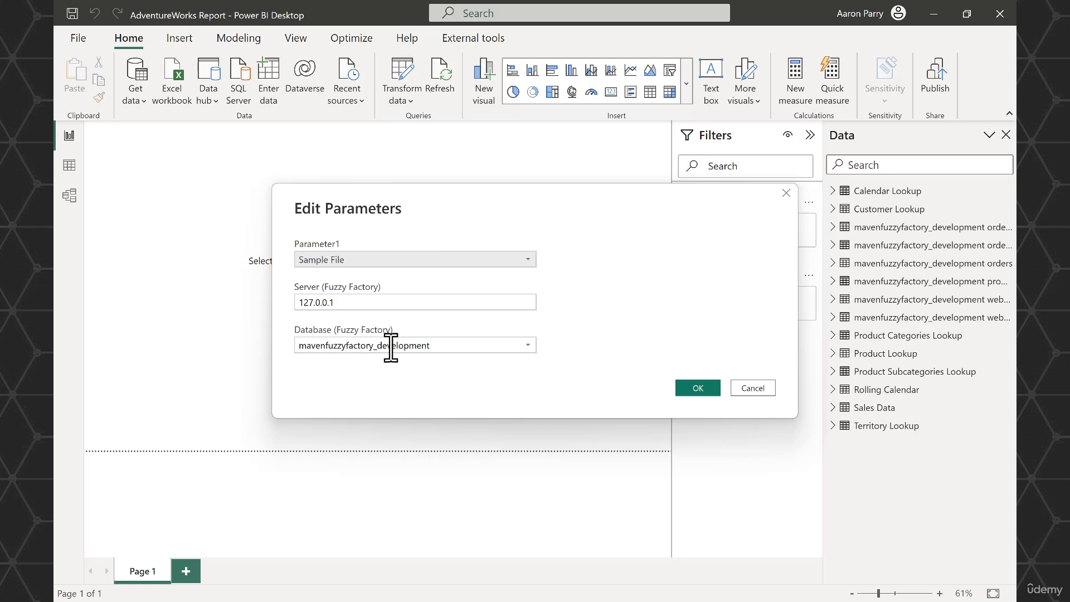
left_click(526, 346)
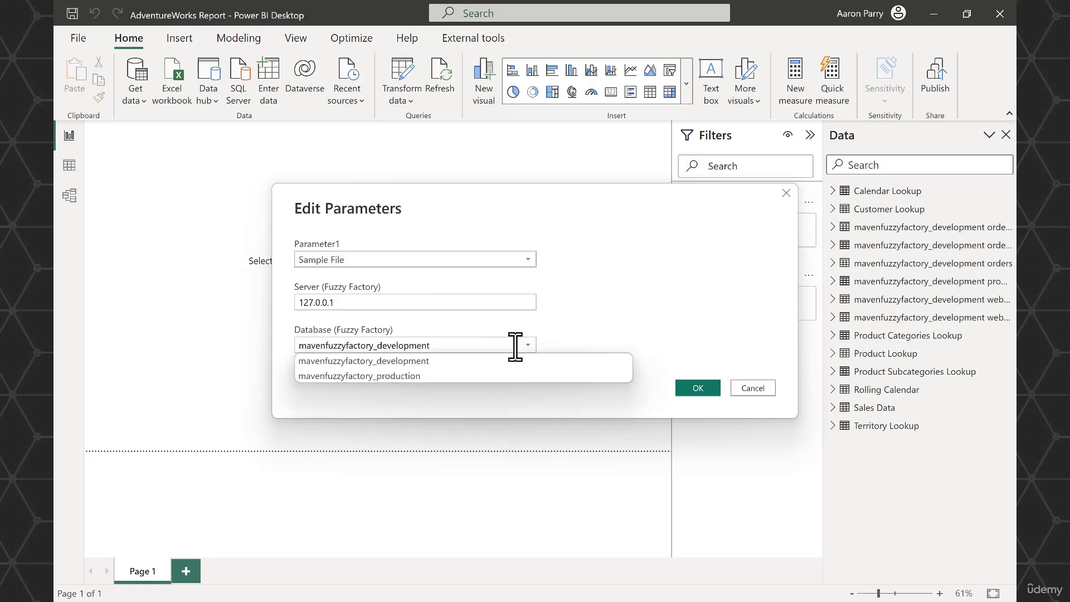
left_click(443, 376)
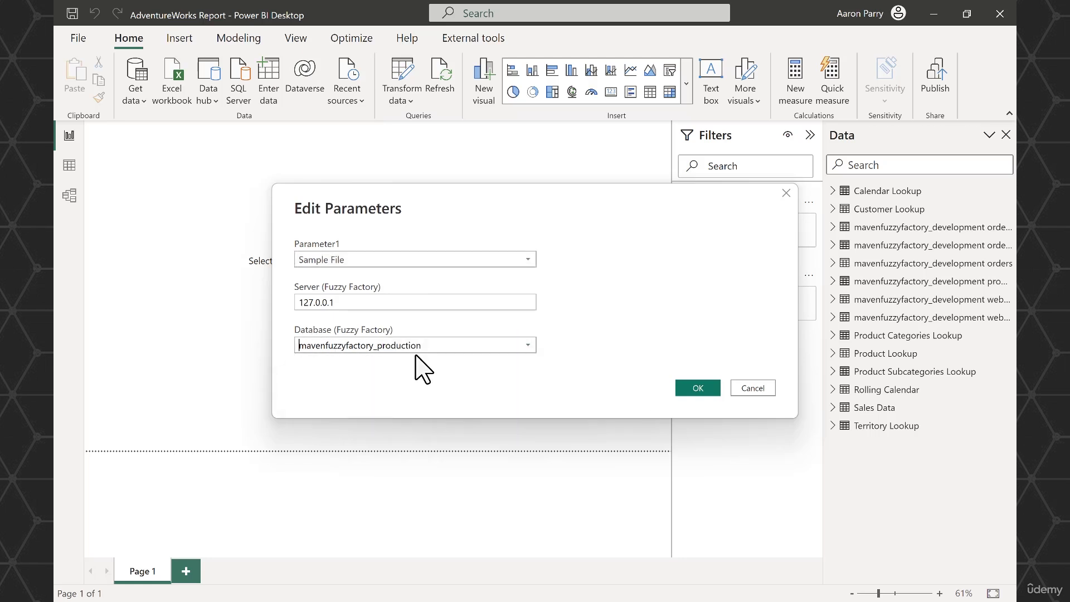
left_click(698, 389)
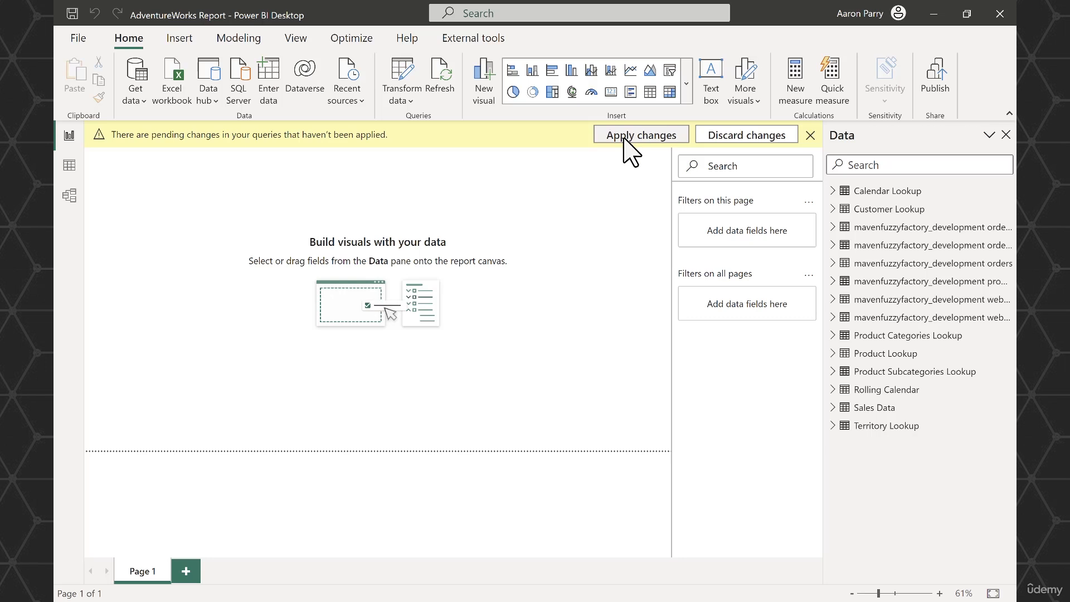
left_click(624, 139)
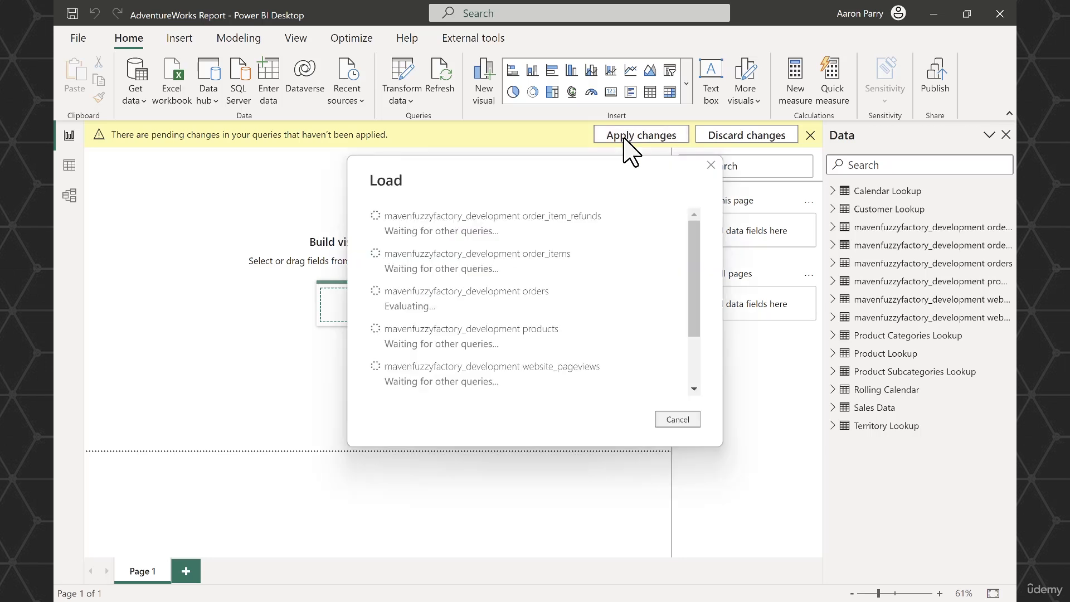